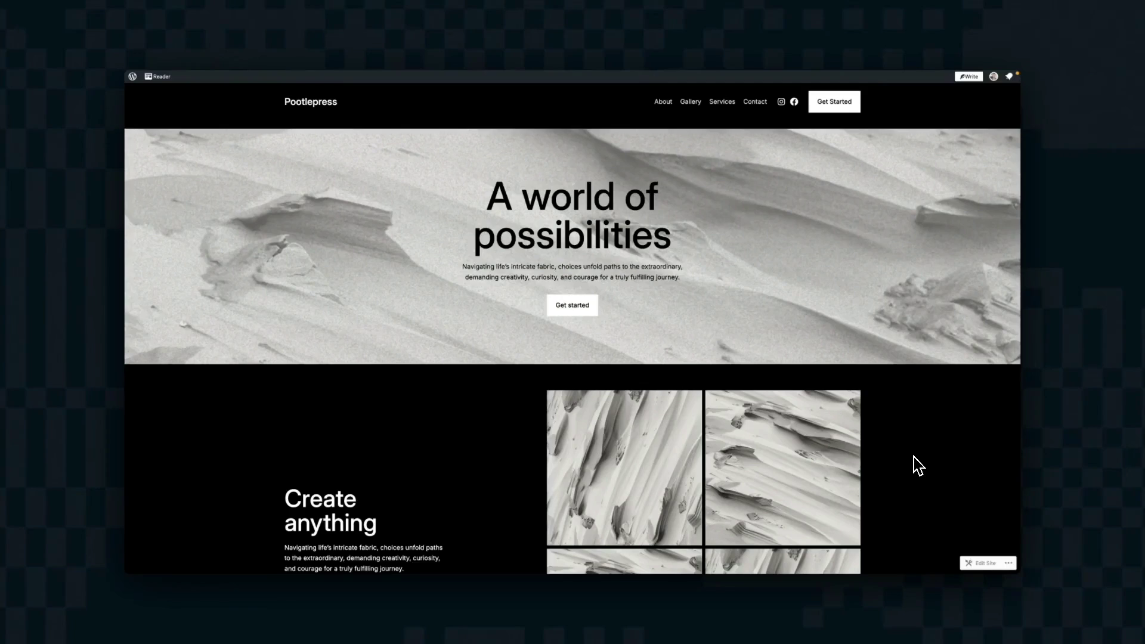
Scroll through the site's homepage
{"action": "scroll", "coordinate": [914, 456], "scroll_direction": "down", "scroll_amount": 4}
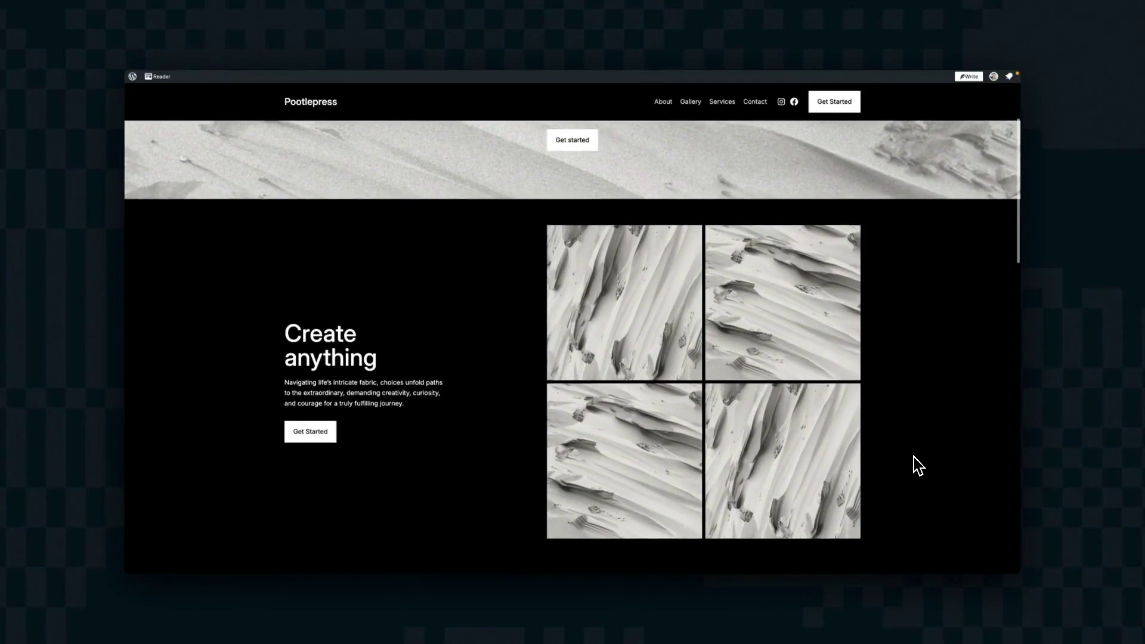
{"action": "scroll", "coordinate": [914, 457], "scroll_direction": "down", "scroll_amount": 6}
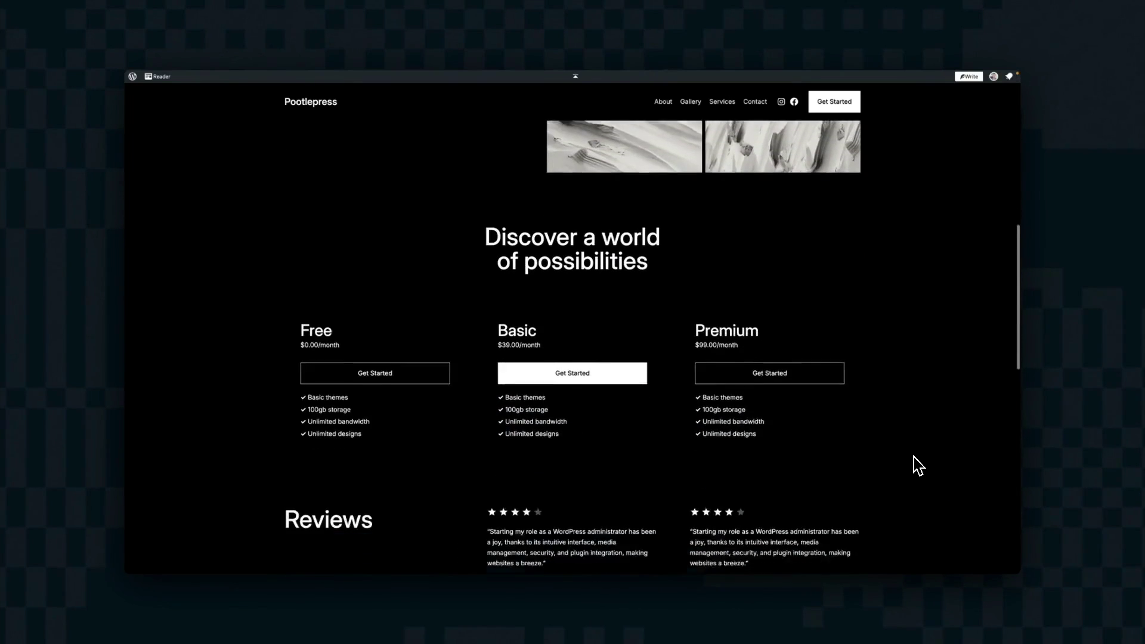
{"action": "scroll", "coordinate": [913, 456], "scroll_direction": "down", "scroll_amount": 5}
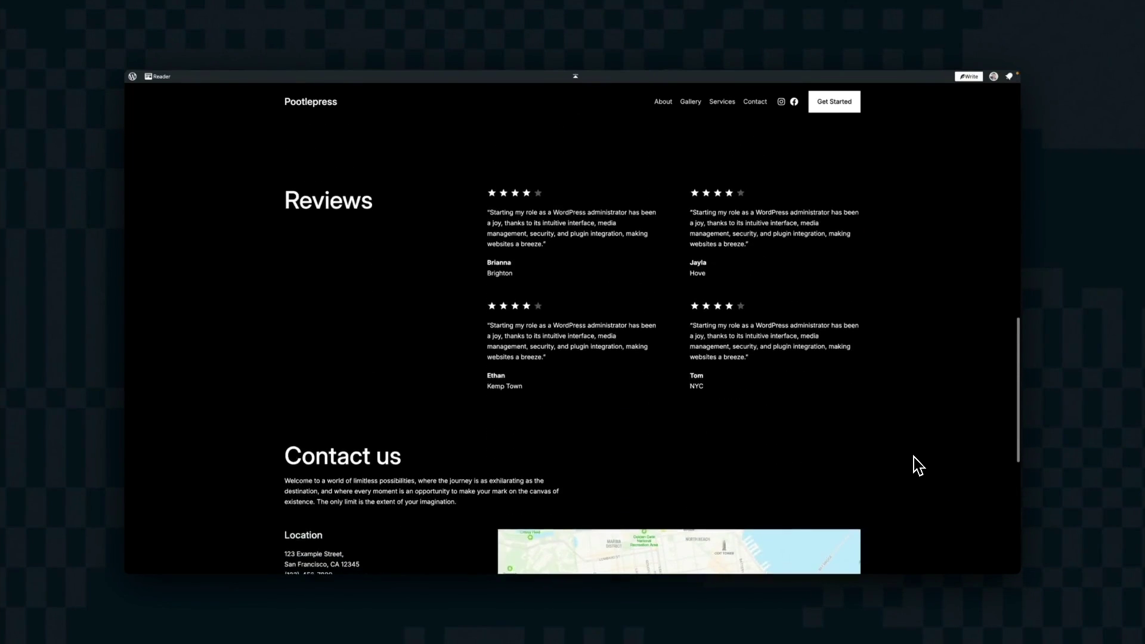
{"action": "scroll", "coordinate": [918, 465], "scroll_direction": "down", "scroll_amount": 6}
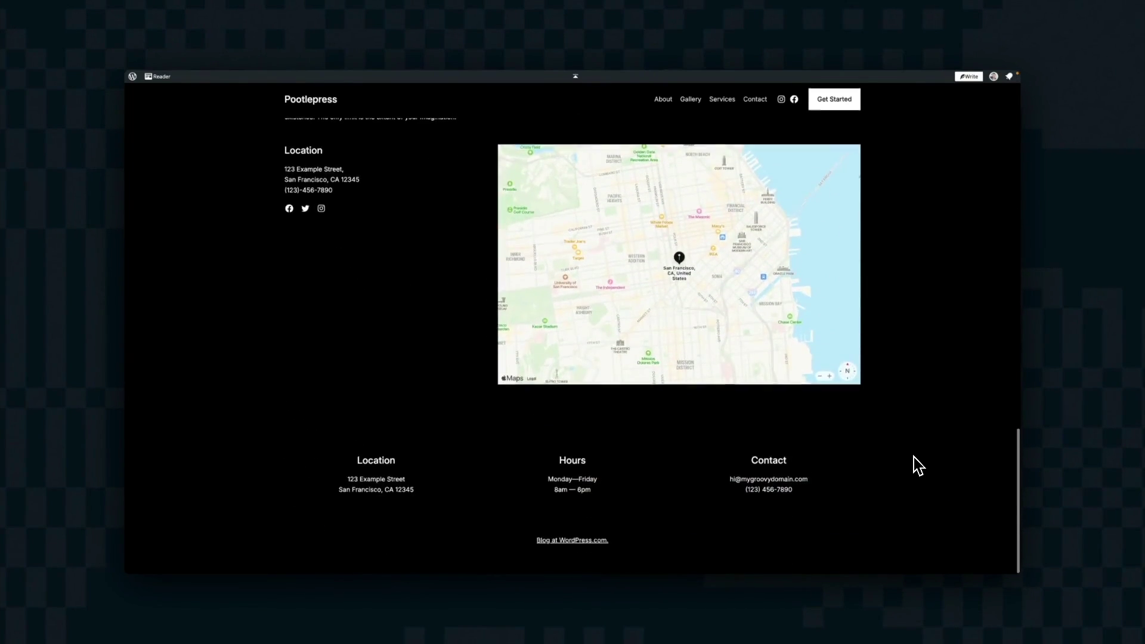
{"action": "scroll", "coordinate": [914, 457], "scroll_direction": "up", "scroll_amount": 20}
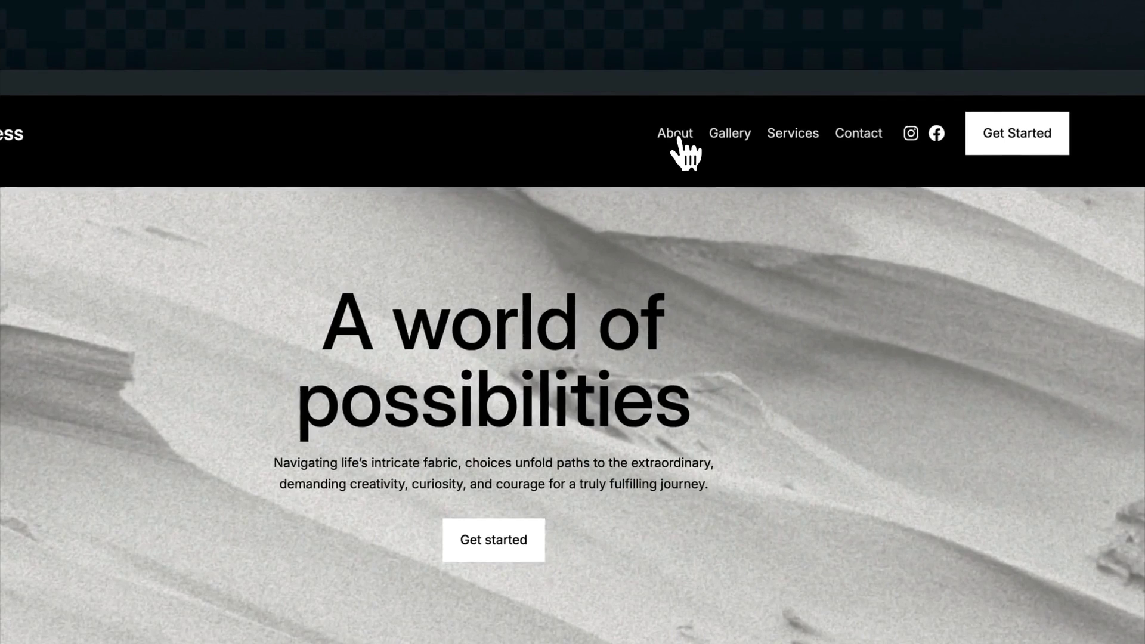
Go to the About page and scroll through its content
{"action": "left_click", "coordinate": [663, 101]}
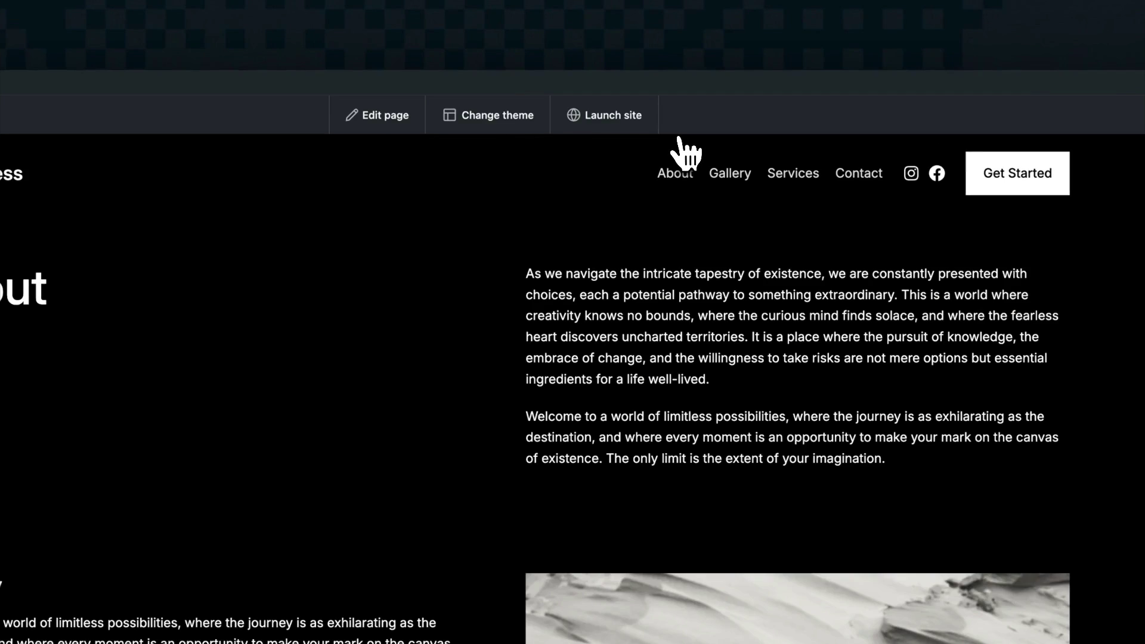
{"action": "scroll", "coordinate": [567, 263], "scroll_direction": "down", "scroll_amount": 10}
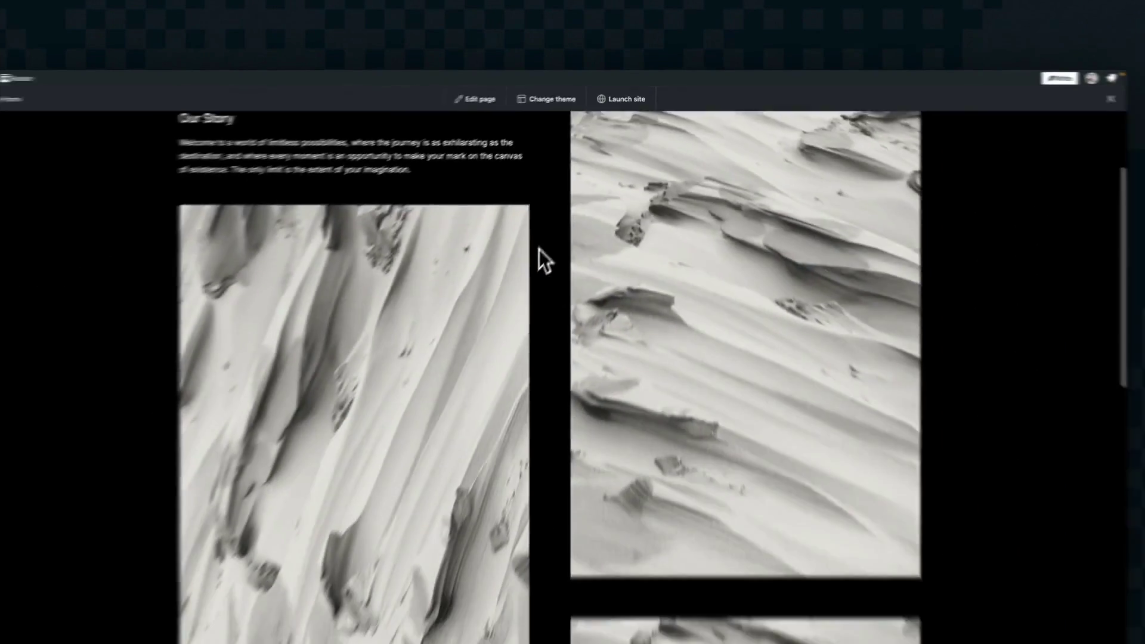
{"action": "scroll", "coordinate": [567, 222], "scroll_direction": "down", "scroll_amount": 10}
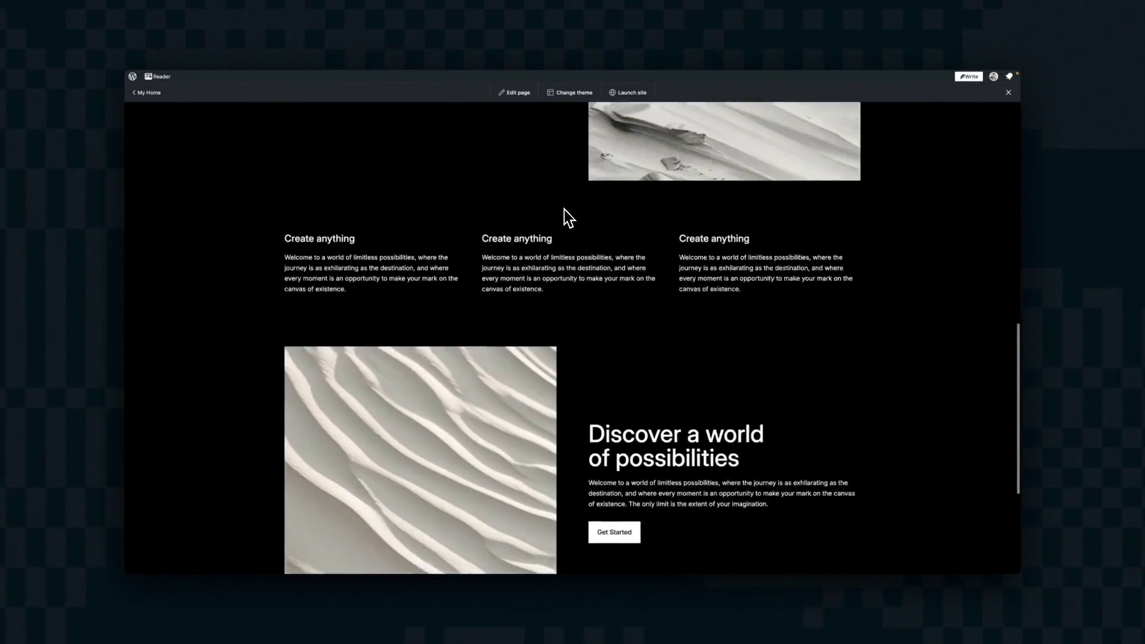
{"action": "scroll", "coordinate": [565, 210], "scroll_direction": "down", "scroll_amount": 5}
{"action": "scroll", "coordinate": [564, 209], "scroll_direction": "up", "scroll_amount": 15}
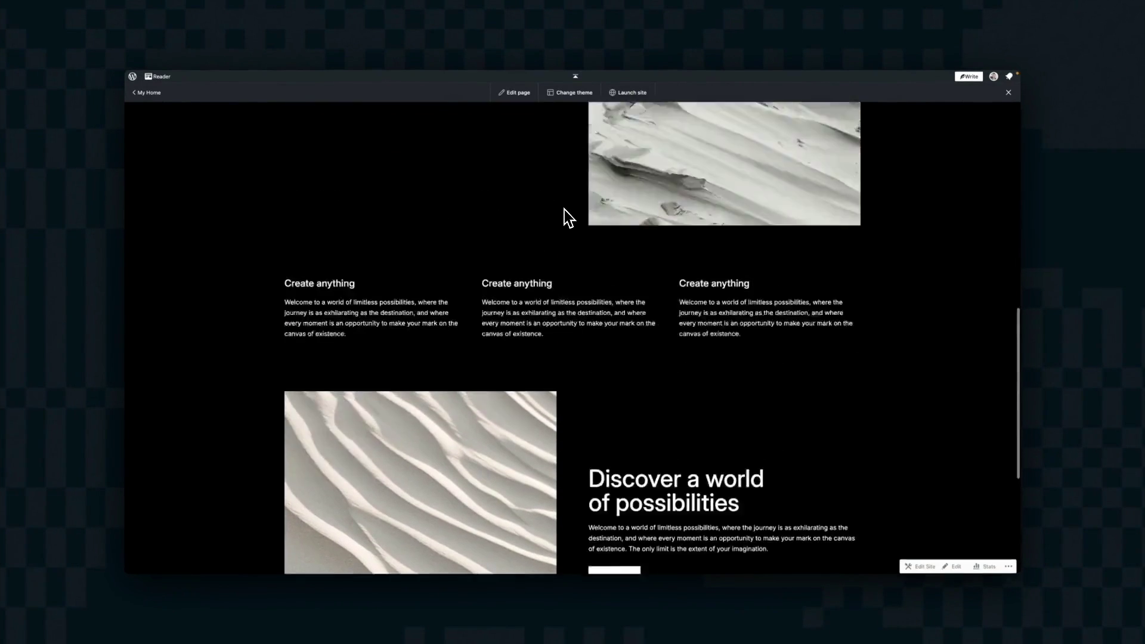
{"action": "scroll", "coordinate": [564, 209], "scroll_direction": "up", "scroll_amount": 3}
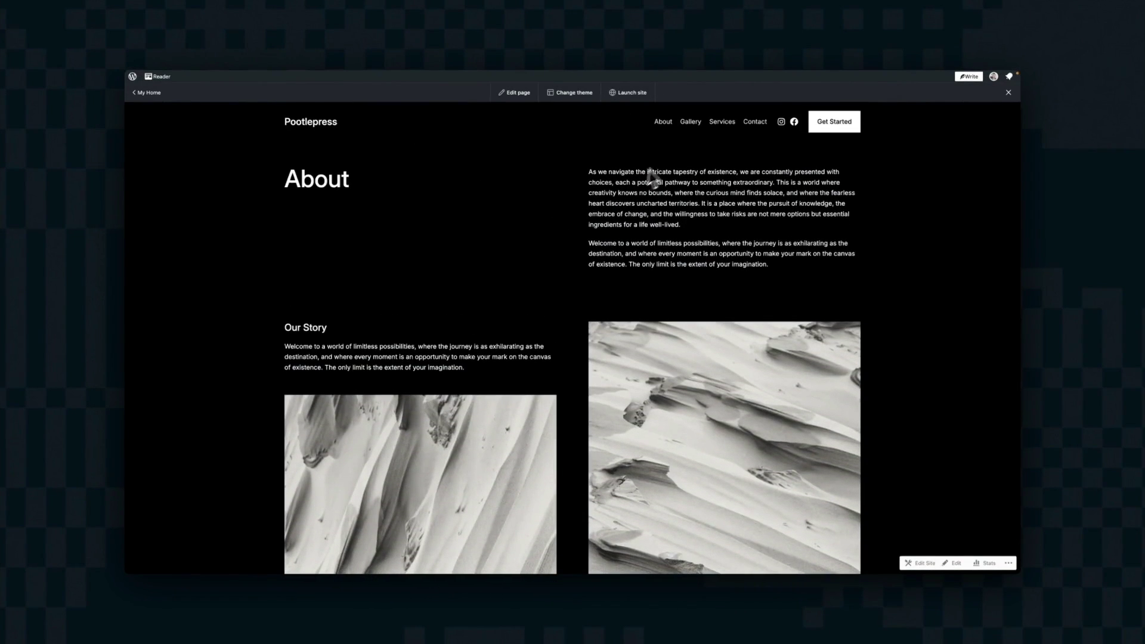
Browse the Gallery page, then finish on the Contact page with its form and map
{"action": "left_click", "coordinate": [688, 126]}
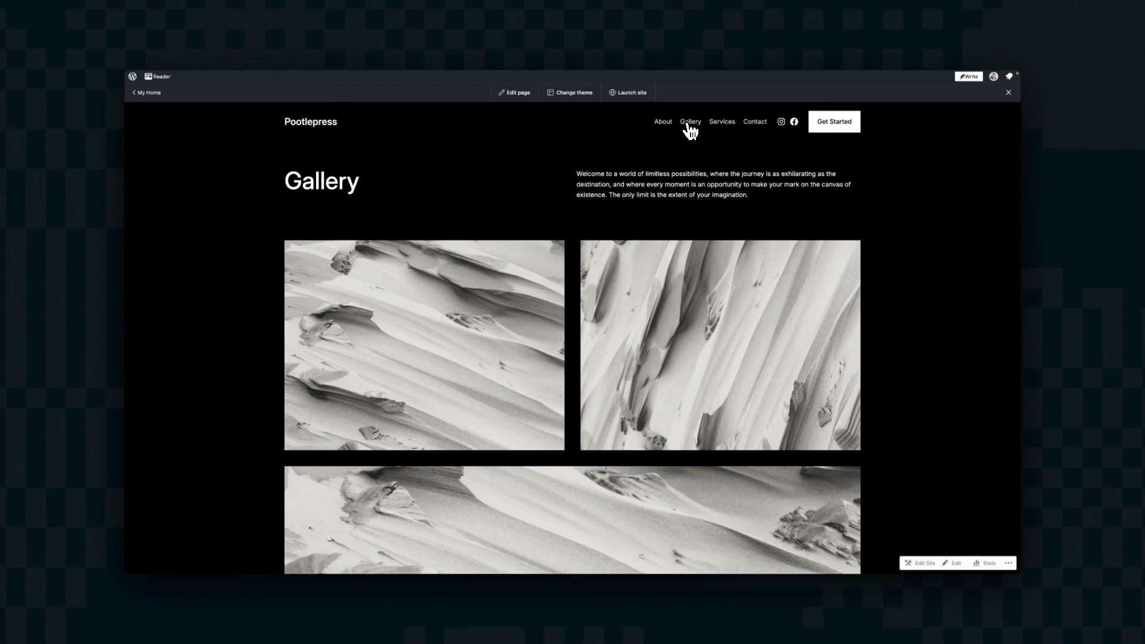
{"action": "scroll", "coordinate": [874, 258], "scroll_direction": "down", "scroll_amount": 10}
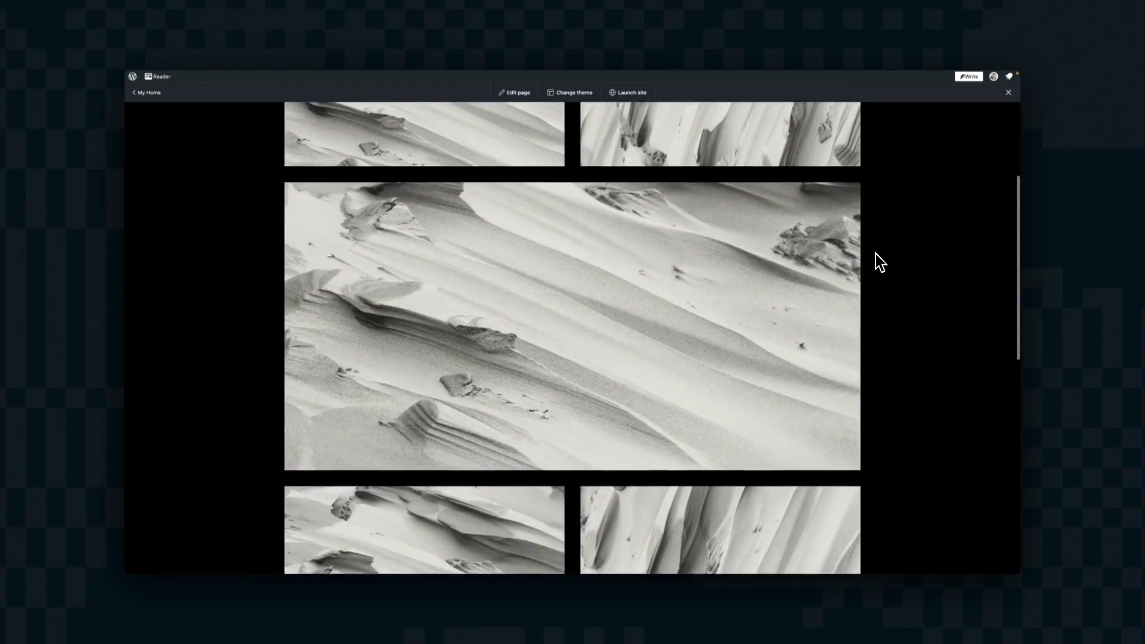
{"action": "scroll", "coordinate": [880, 263], "scroll_direction": "down", "scroll_amount": 5}
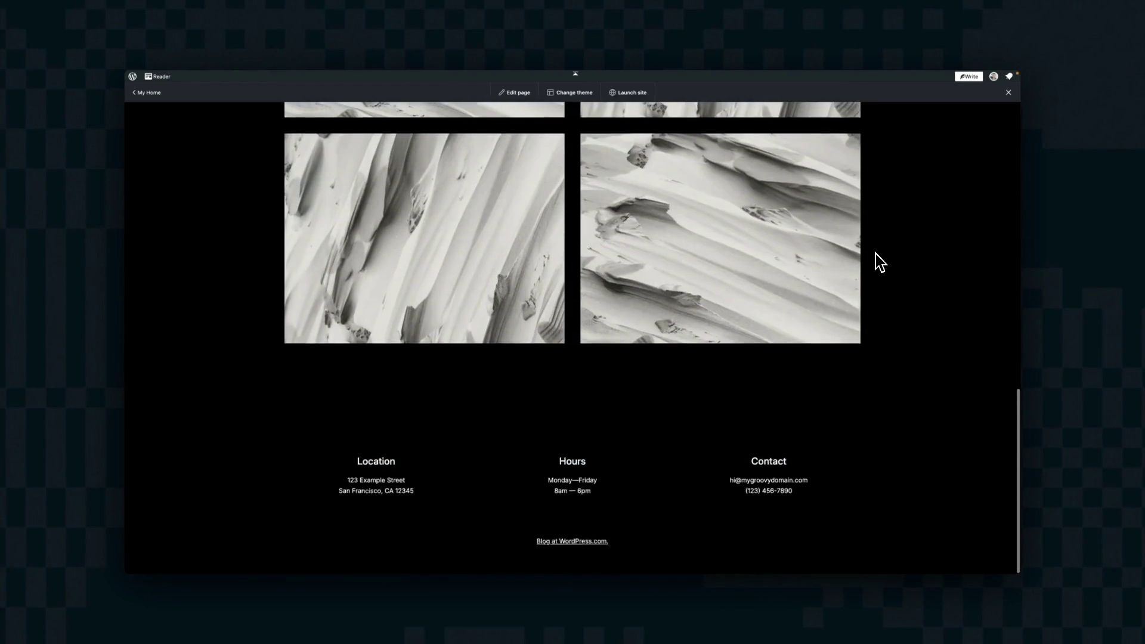
{"action": "scroll", "coordinate": [881, 263], "scroll_direction": "up", "scroll_amount": 15}
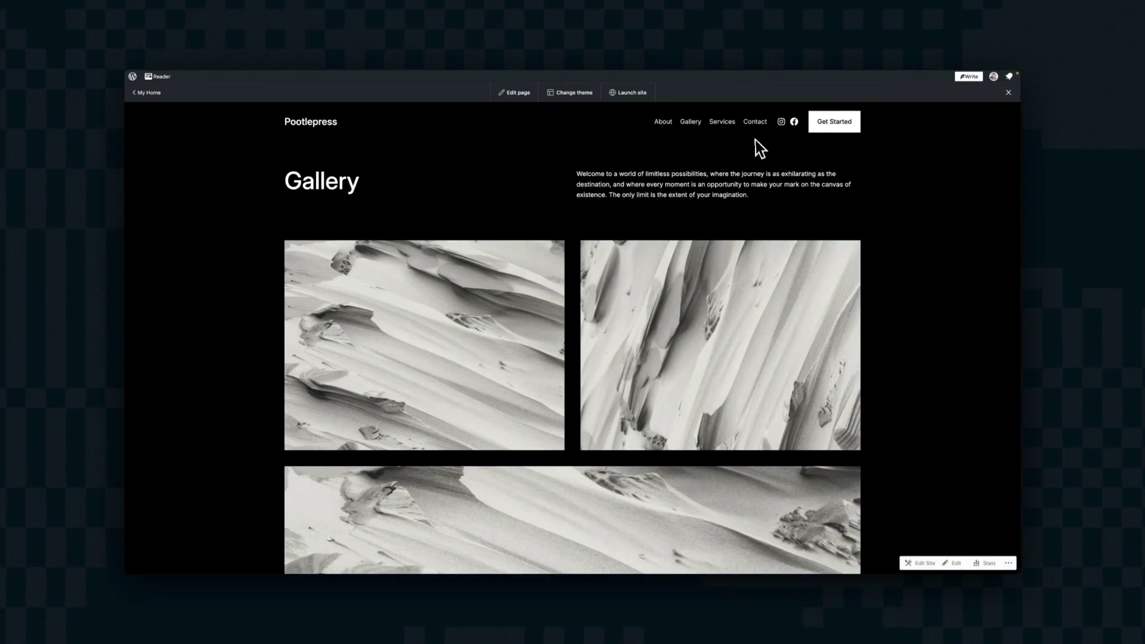
{"action": "left_click", "coordinate": [755, 122]}
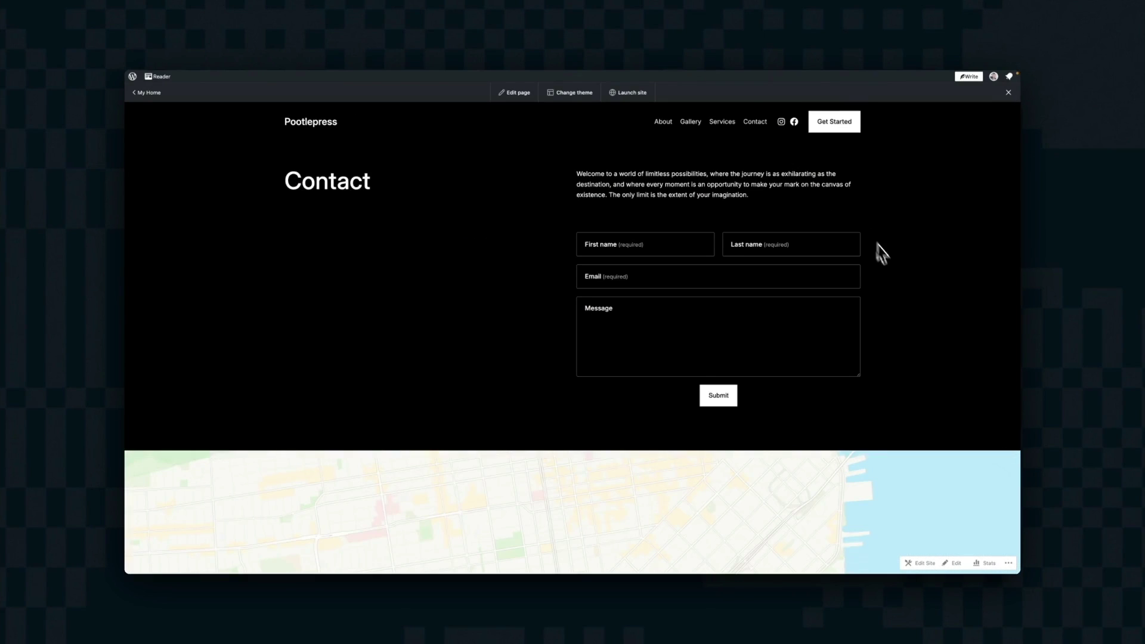
{"action": "scroll", "coordinate": [914, 310], "scroll_direction": "down", "scroll_amount": 5}
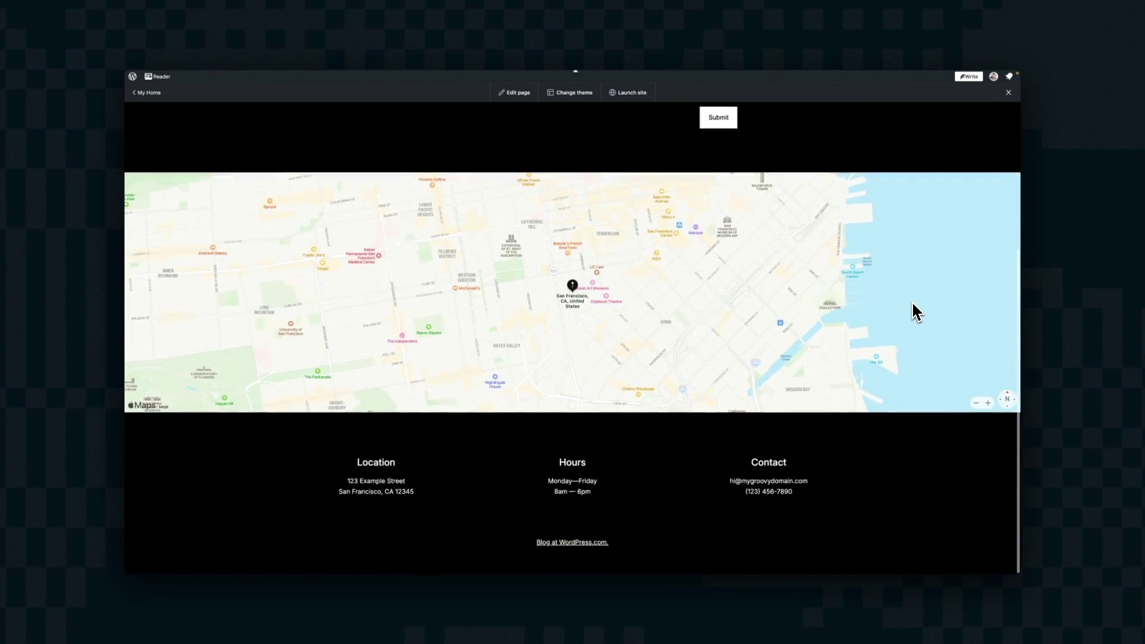
{"action": "scroll", "coordinate": [913, 305], "scroll_direction": "up", "scroll_amount": 5}
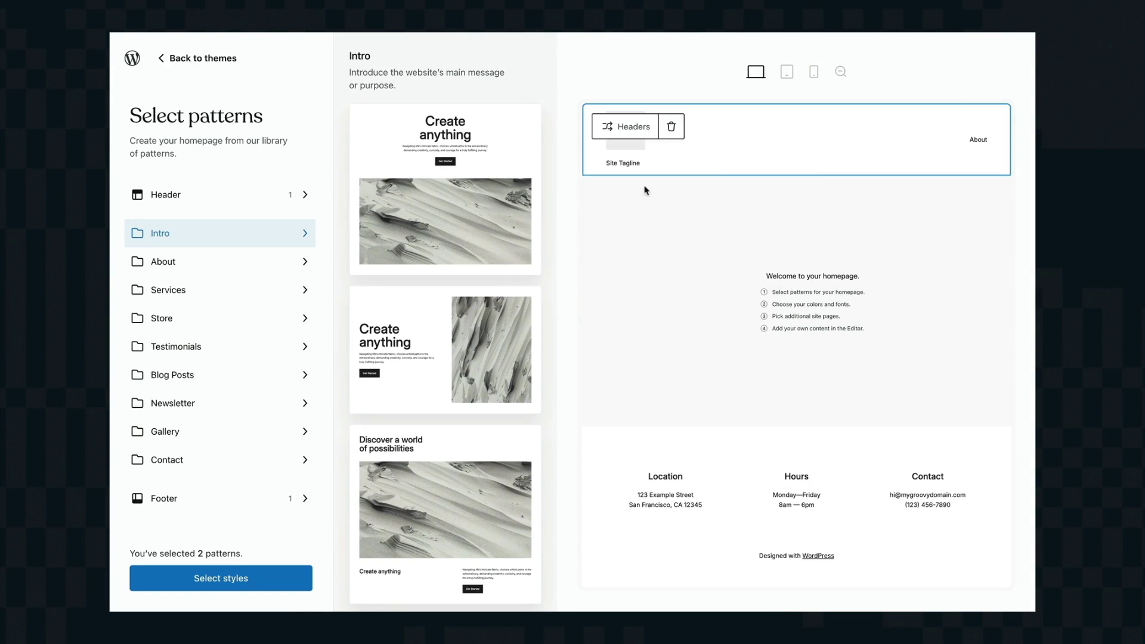
Use the 'Logo, with menu, social and button right' header and browse the Intro patterns
{"action": "left_click", "coordinate": [273, 191]}
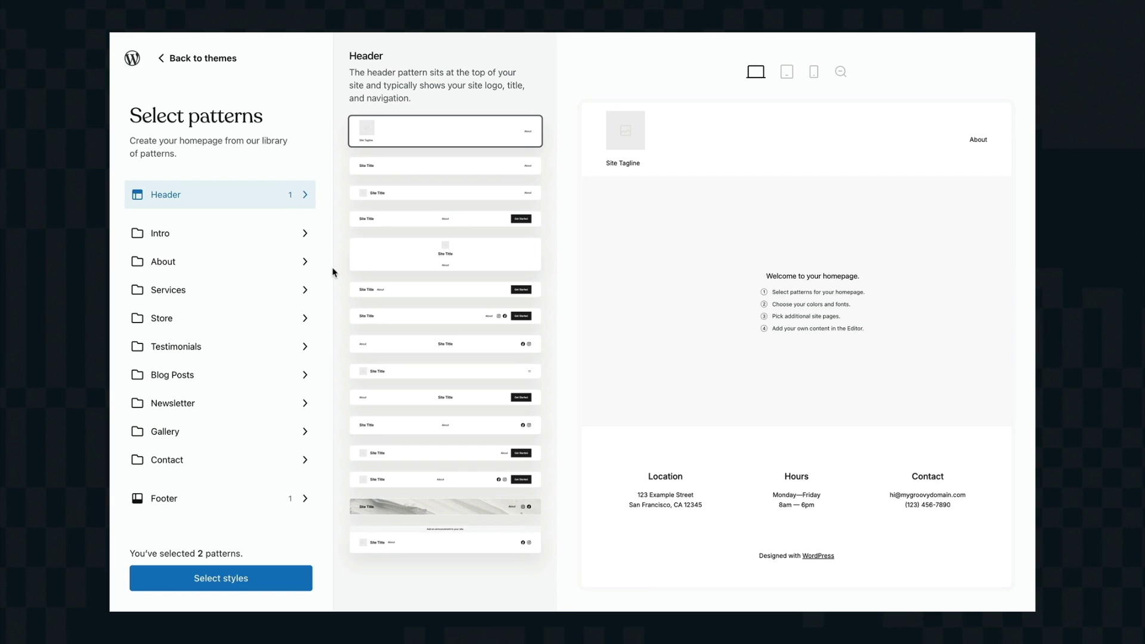
{"action": "left_click", "coordinate": [385, 322]}
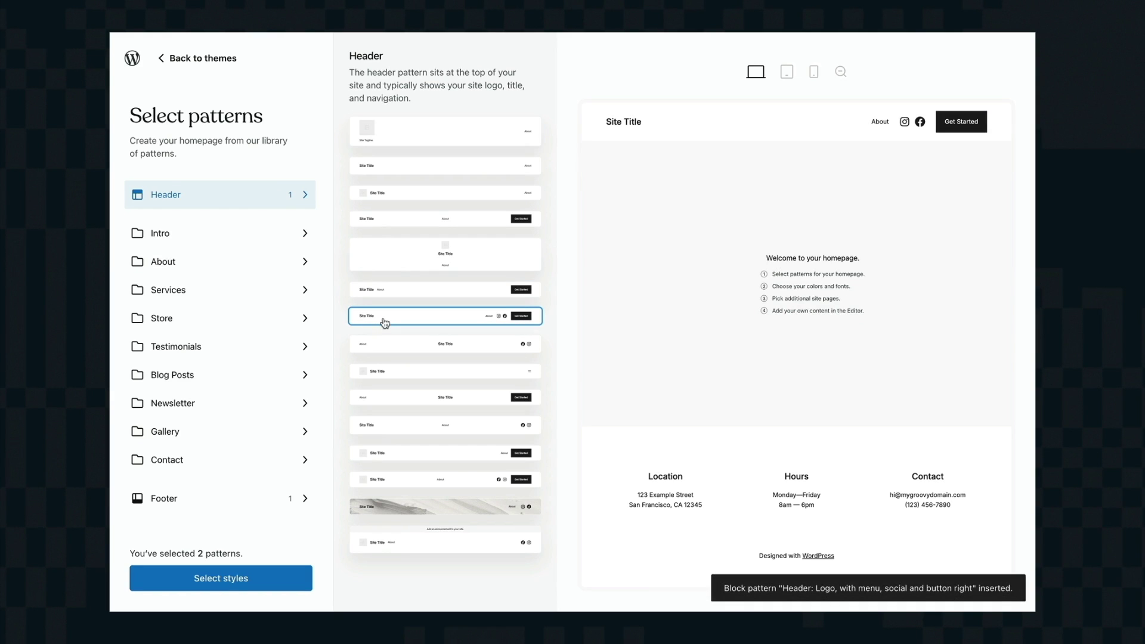
{"action": "left_click", "coordinate": [237, 238]}
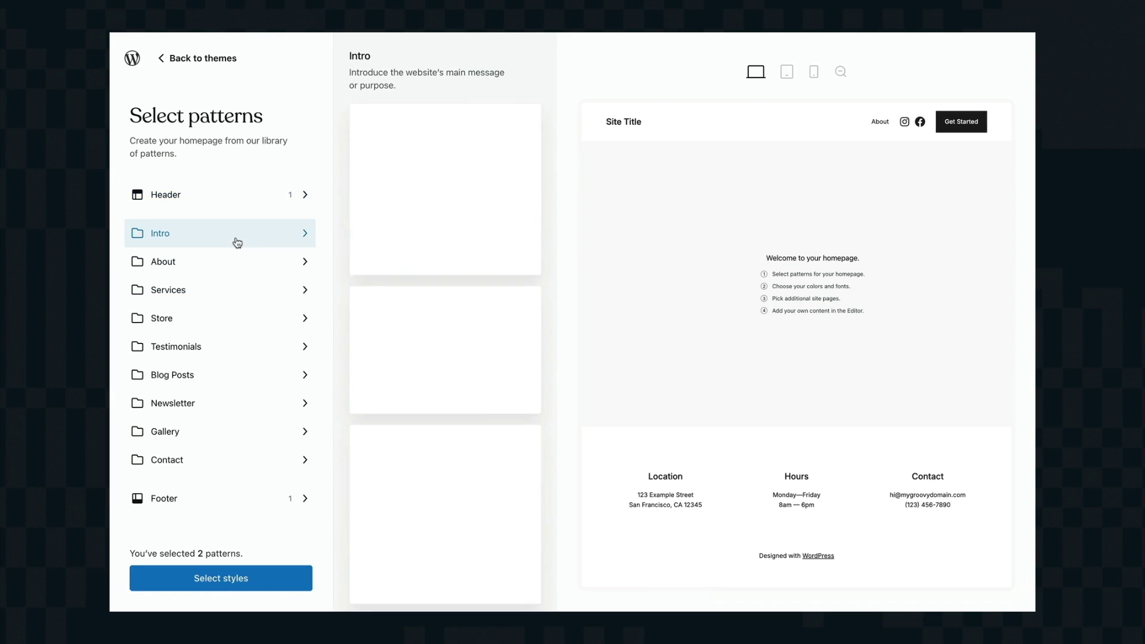
{"action": "scroll", "coordinate": [391, 447], "scroll_direction": "down", "scroll_amount": 5}
{"action": "scroll", "coordinate": [390, 446], "scroll_direction": "down", "scroll_amount": 2}
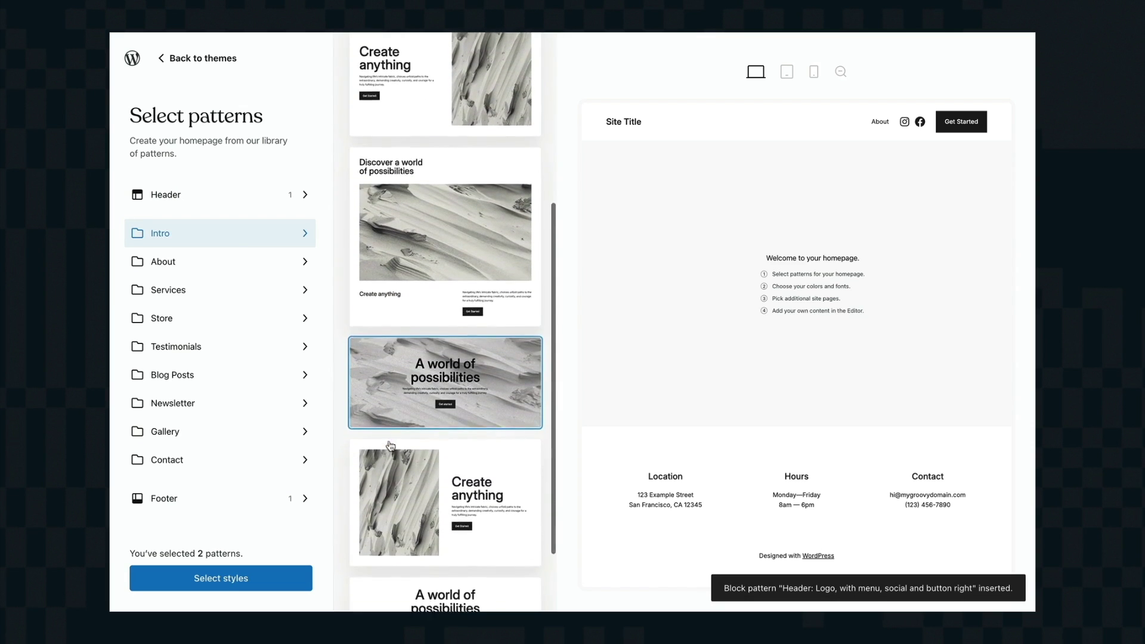
Add the full-width 'A world of possibilities' intro and the 'Create anything' image-grid About section
{"action": "left_click", "coordinate": [382, 332]}
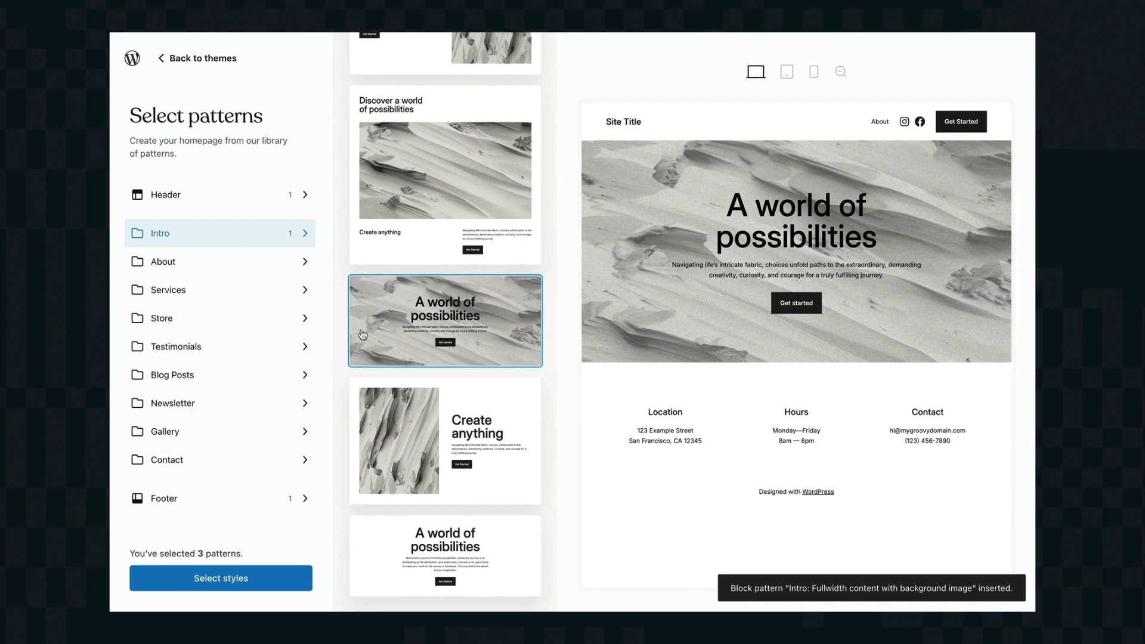
{"action": "scroll", "coordinate": [362, 334], "scroll_direction": "down", "scroll_amount": 2}
{"action": "left_click", "coordinate": [225, 267]}
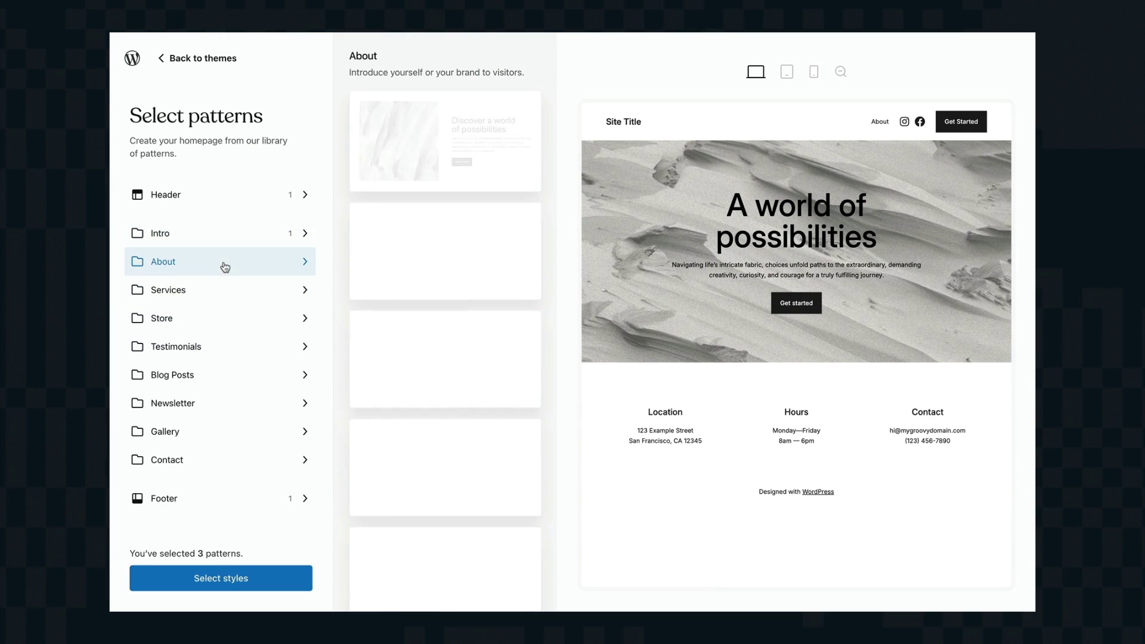
{"action": "scroll", "coordinate": [391, 460], "scroll_direction": "down", "scroll_amount": 2}
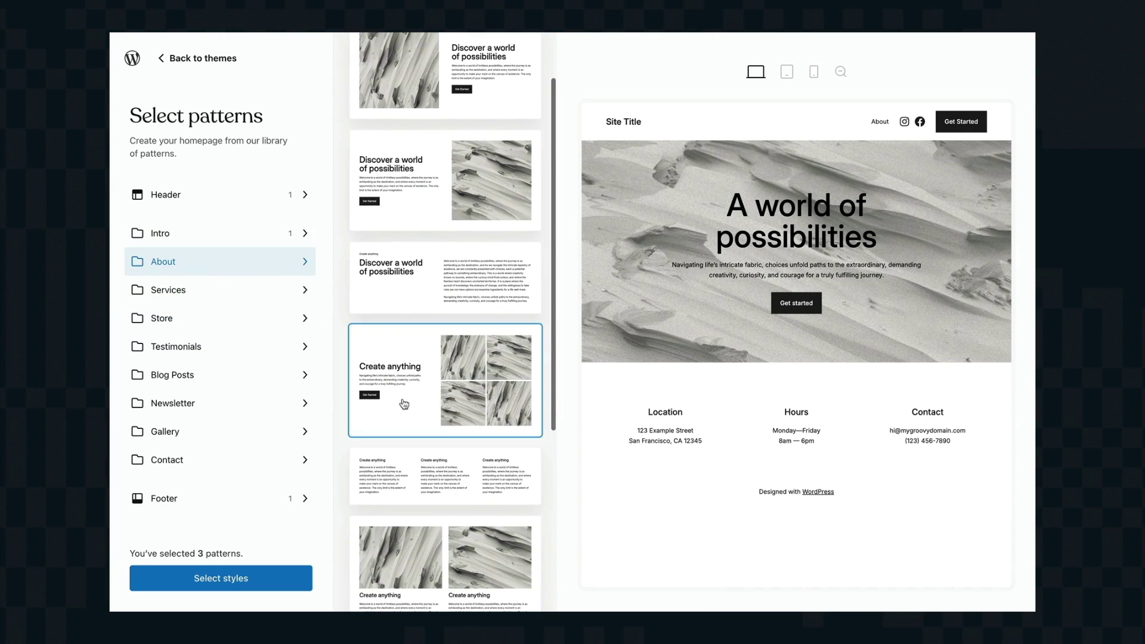
{"action": "left_click", "coordinate": [404, 404]}
Zoom the preview out to see the whole homepage
{"action": "scroll", "coordinate": [778, 230], "scroll_direction": "up", "scroll_amount": 3}
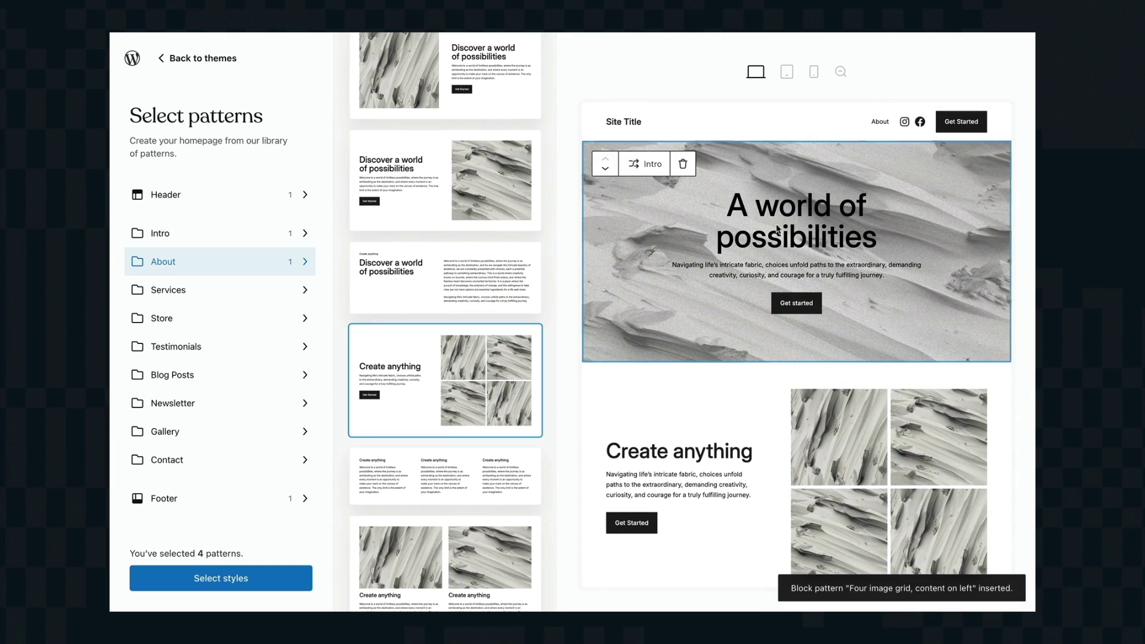
{"action": "left_click", "coordinate": [841, 71]}
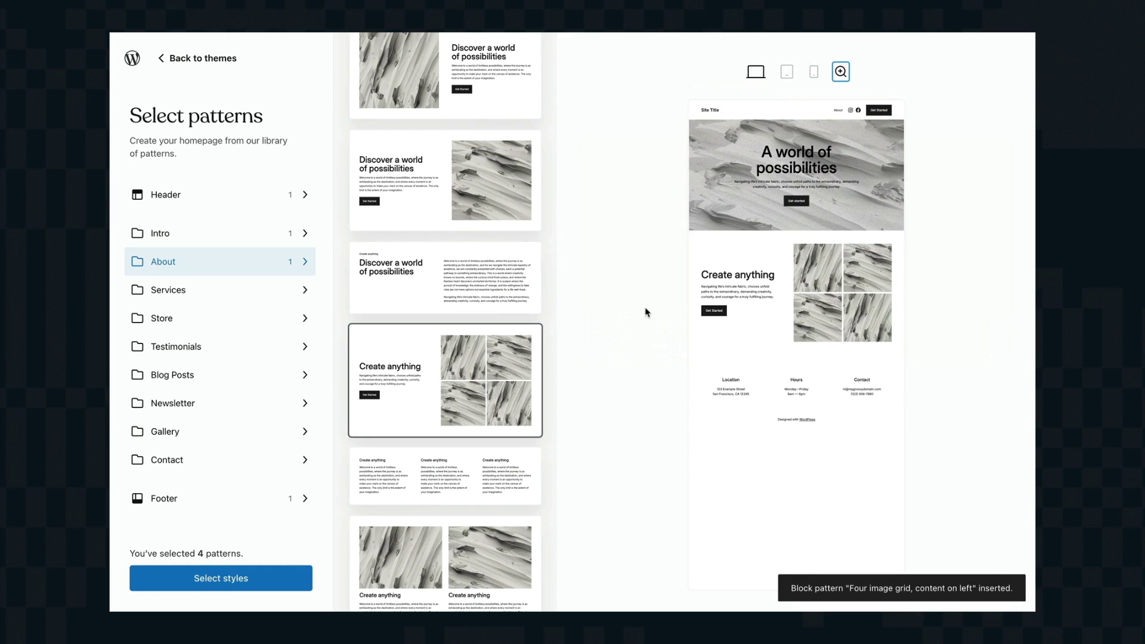
{"action": "left_click", "coordinate": [251, 345]}
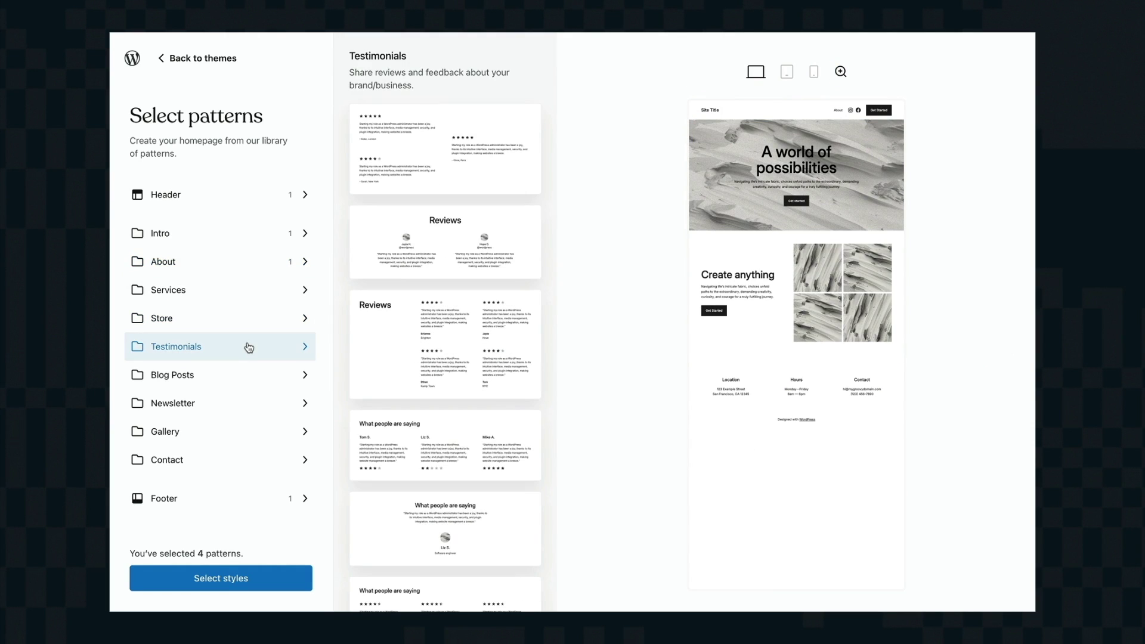
Add the two-column Reviews section and the left-aligned Subscribe sign-up section
{"action": "left_click", "coordinate": [353, 345]}
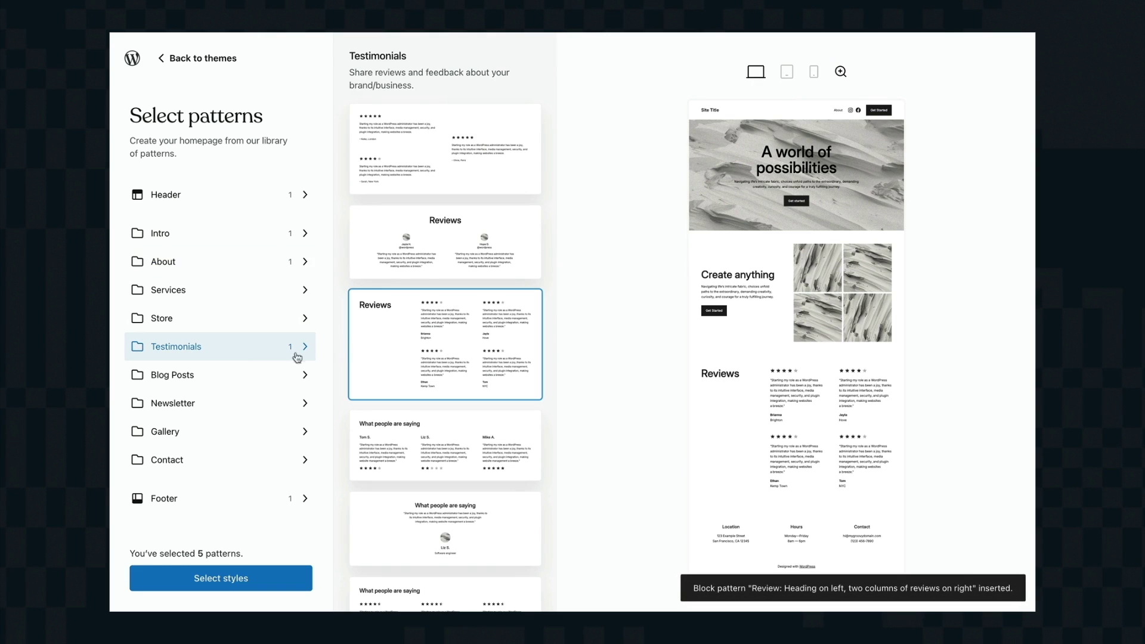
{"action": "left_click", "coordinate": [248, 407]}
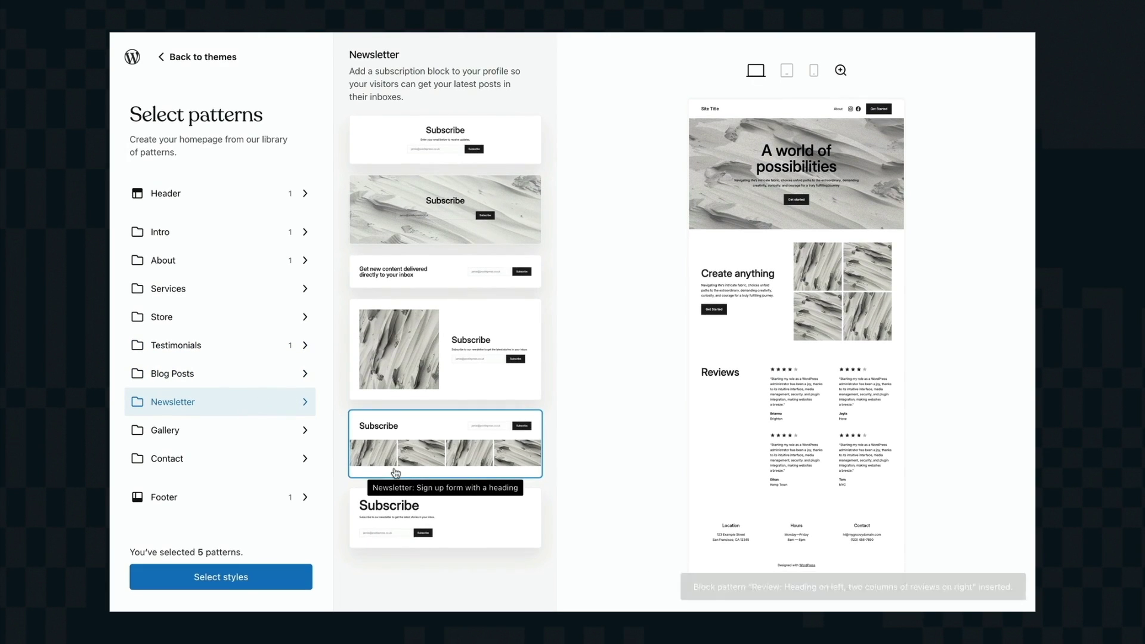
{"action": "left_click", "coordinate": [391, 504]}
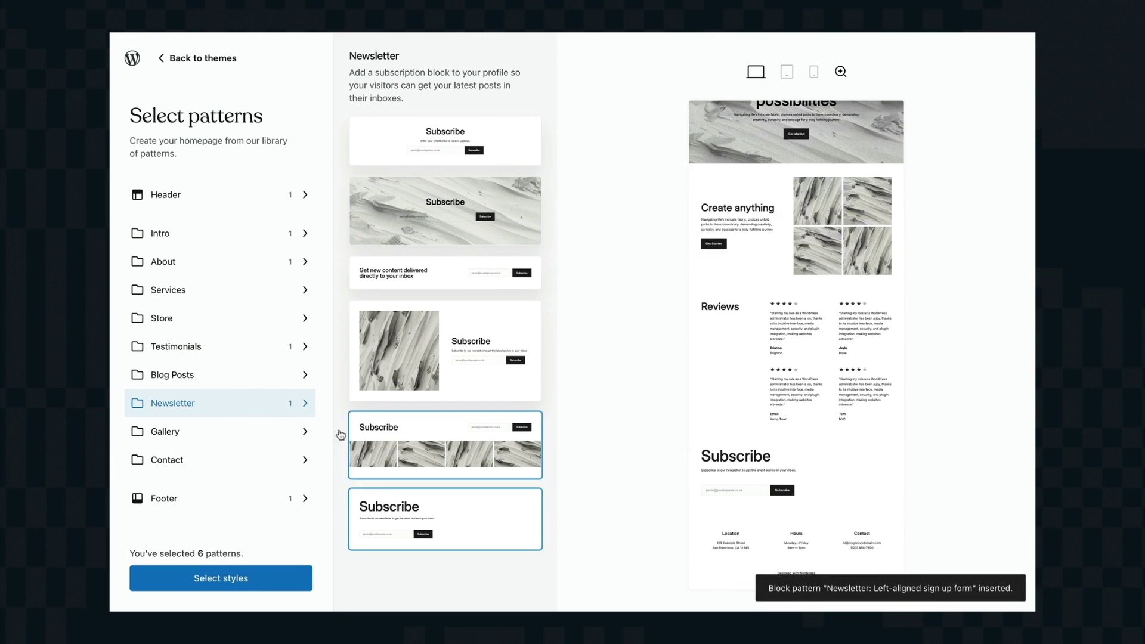
Add the 'Contact us' section with a map, then continue to style selection
{"action": "left_click", "coordinate": [271, 460]}
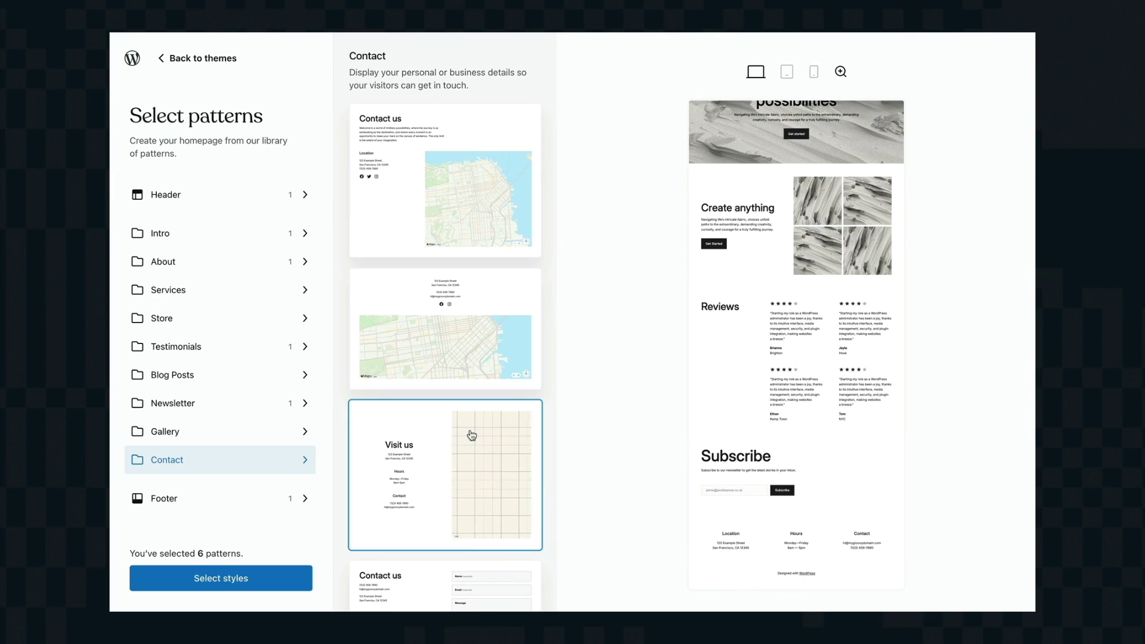
{"action": "left_click", "coordinate": [393, 238]}
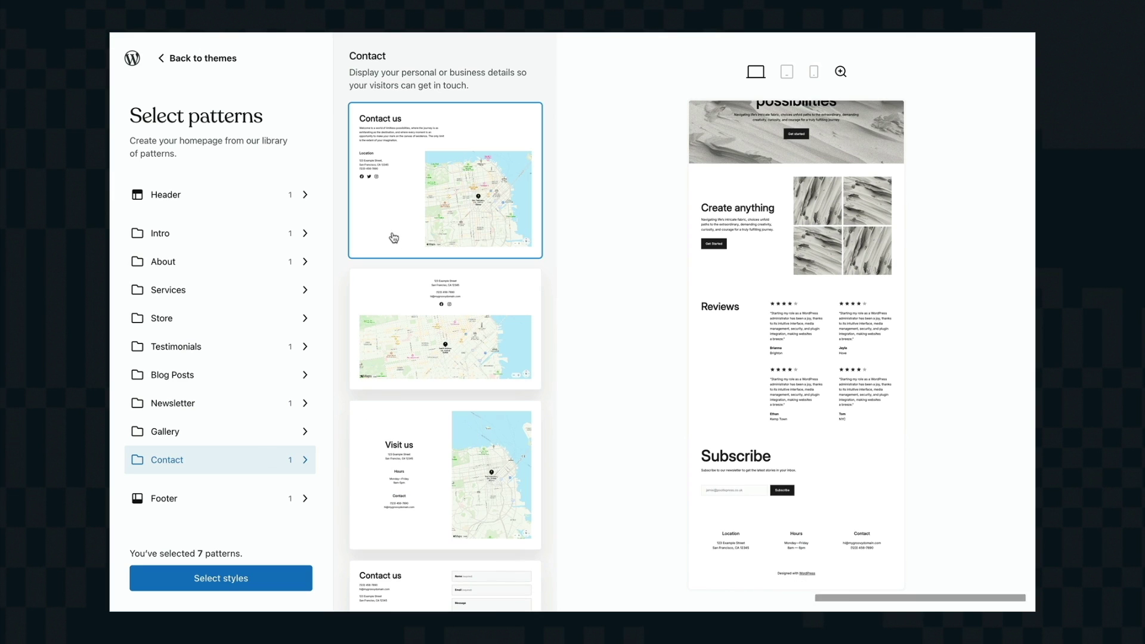
{"action": "scroll", "coordinate": [805, 404], "scroll_direction": "up", "scroll_amount": 4}
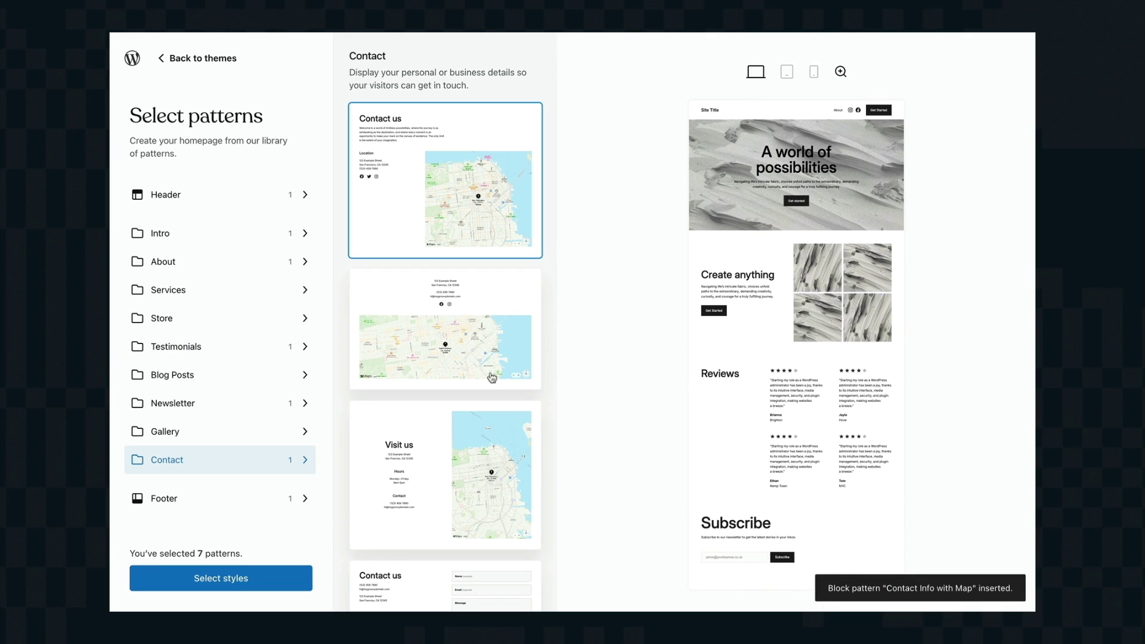
{"action": "left_click", "coordinate": [230, 574]}
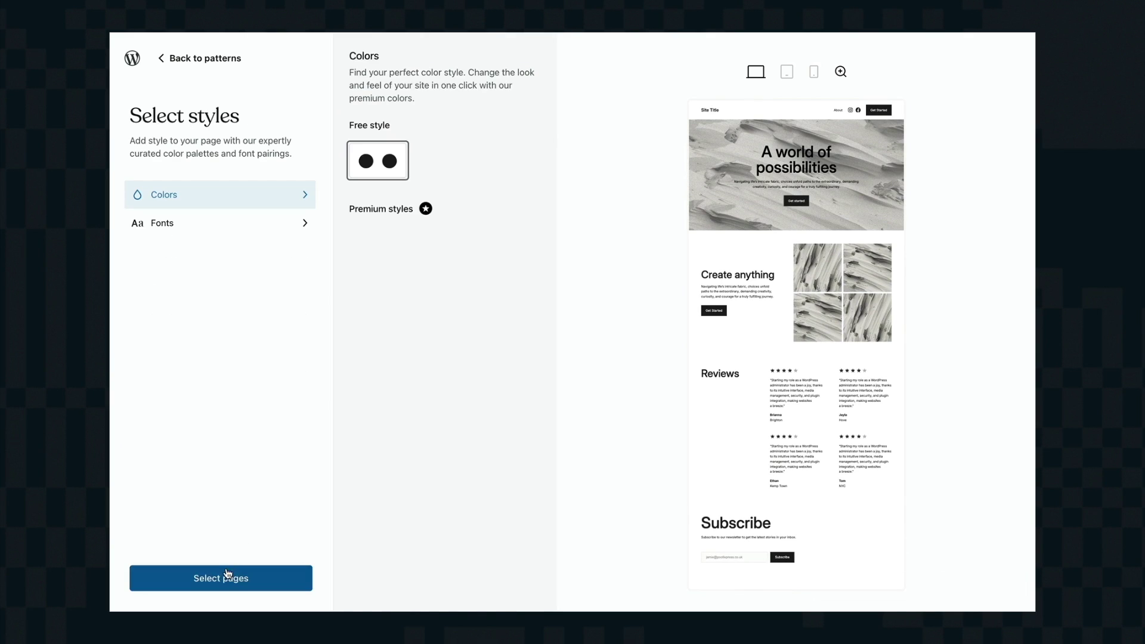
Try the tan-green, green-red, yellow and dark brown palettes, then apply black-and-white
{"action": "scroll", "coordinate": [442, 436], "scroll_direction": "down", "scroll_amount": 3}
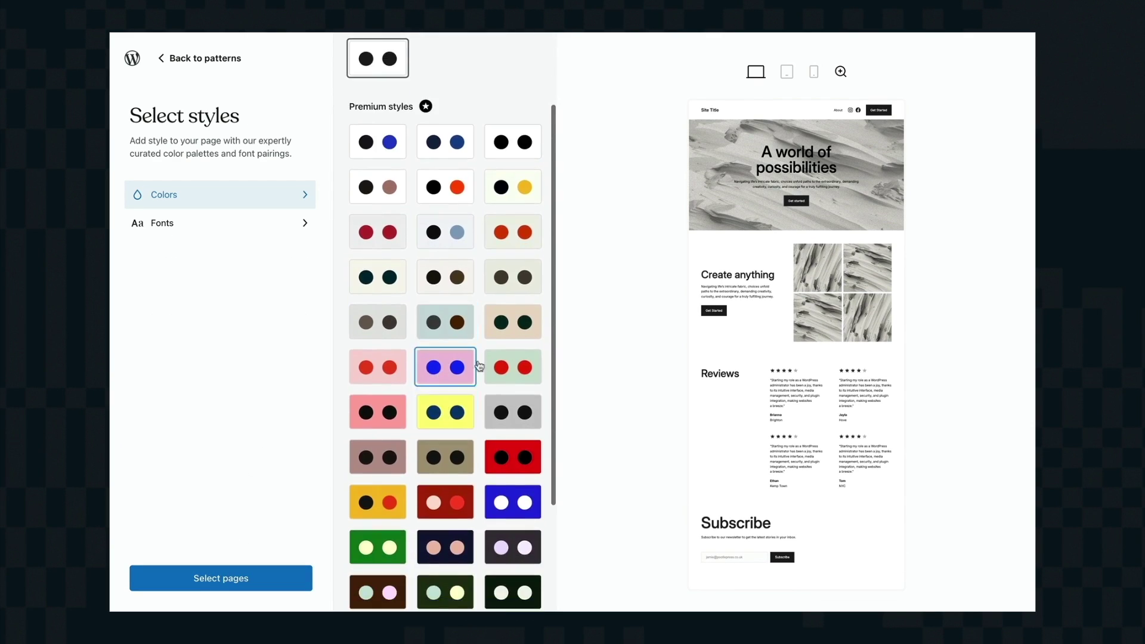
{"action": "left_click", "coordinate": [506, 325]}
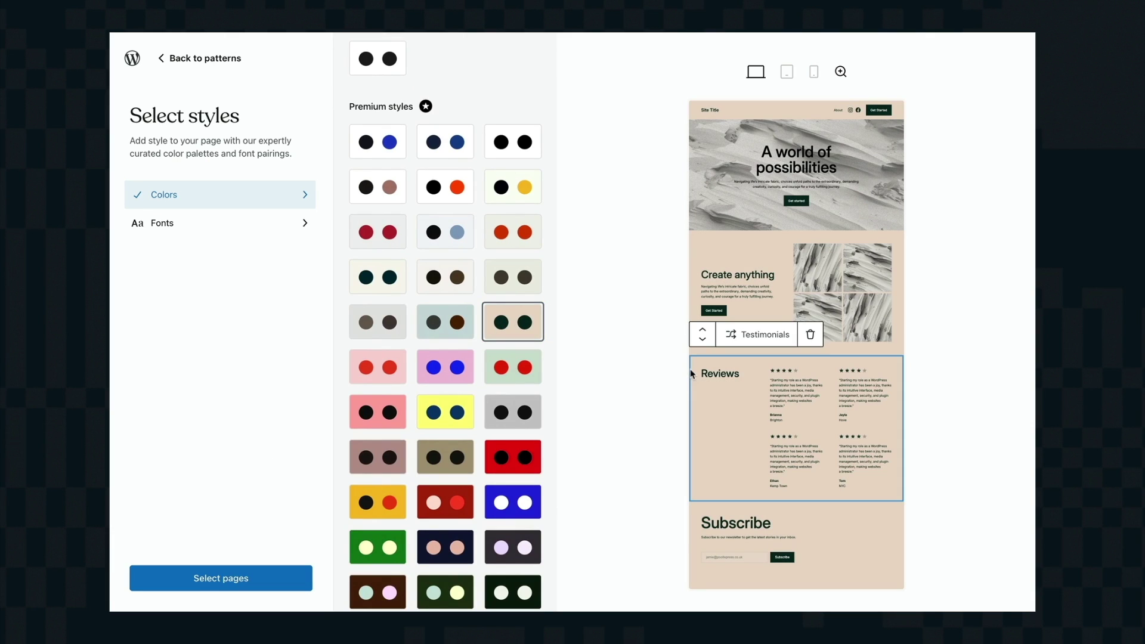
{"action": "left_click", "coordinate": [512, 375]}
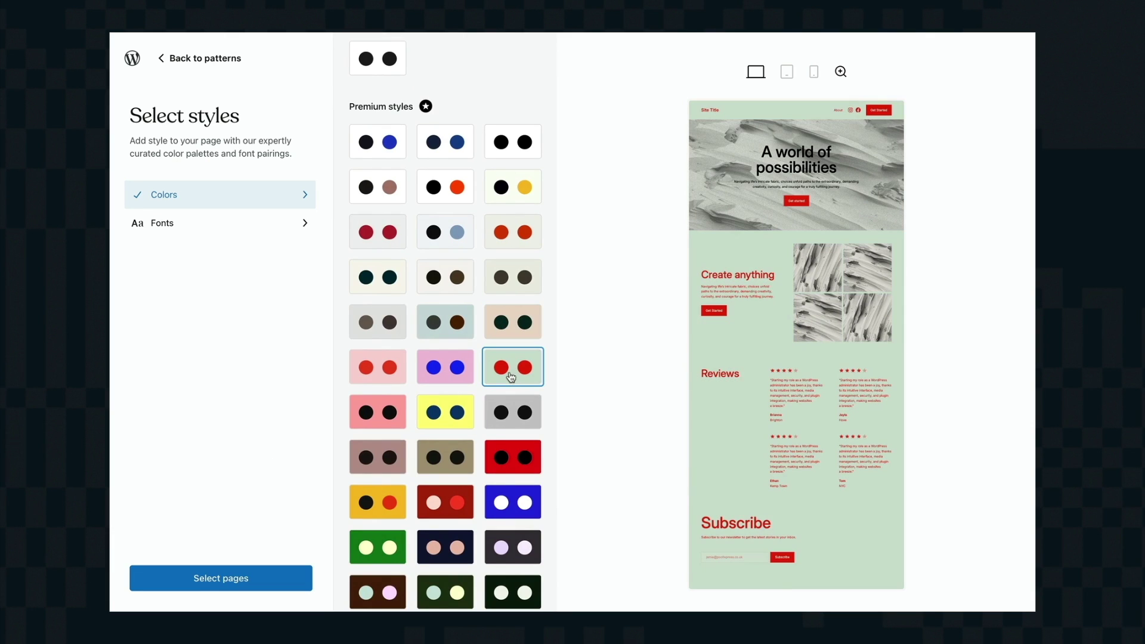
{"action": "left_click", "coordinate": [377, 501]}
{"action": "scroll", "coordinate": [418, 536], "scroll_direction": "down", "scroll_amount": 5}
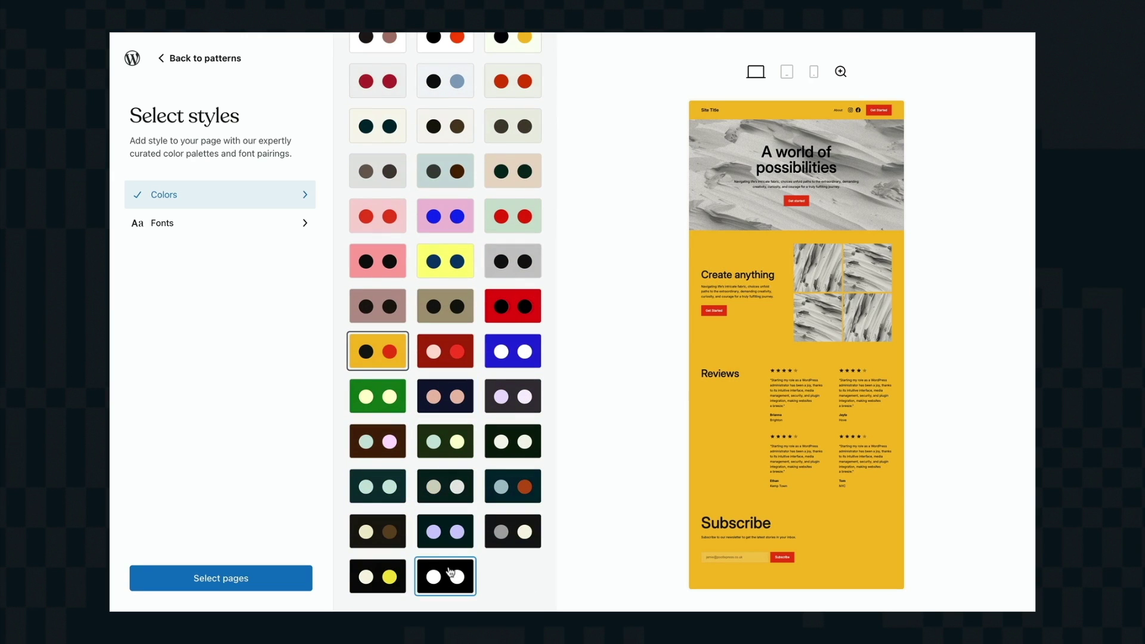
{"action": "left_click", "coordinate": [384, 540]}
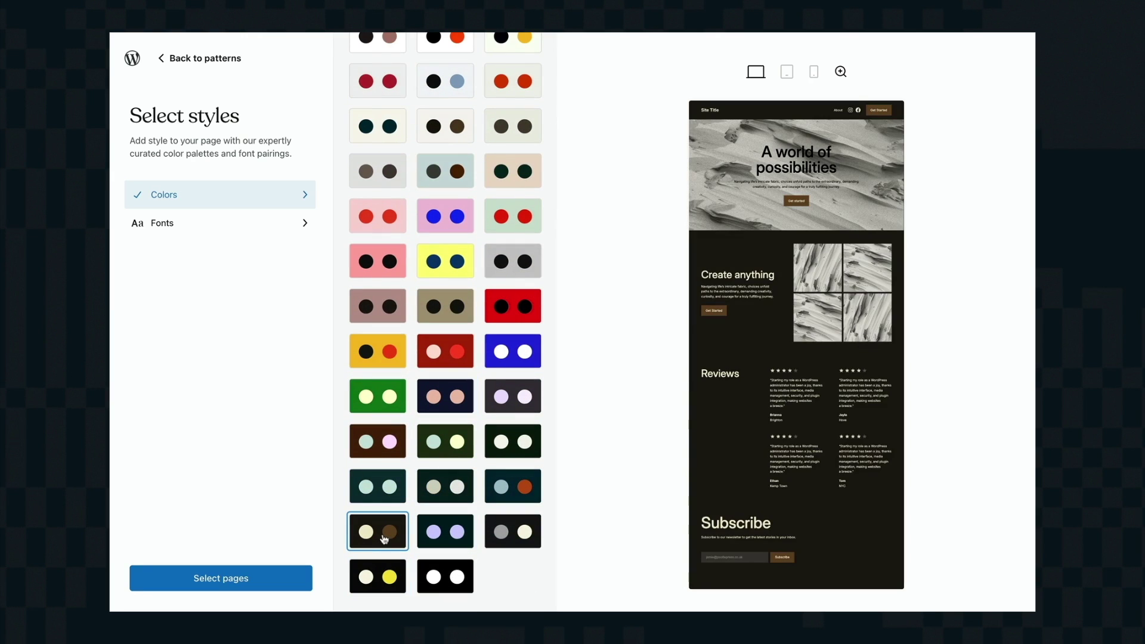
{"action": "left_click", "coordinate": [437, 575]}
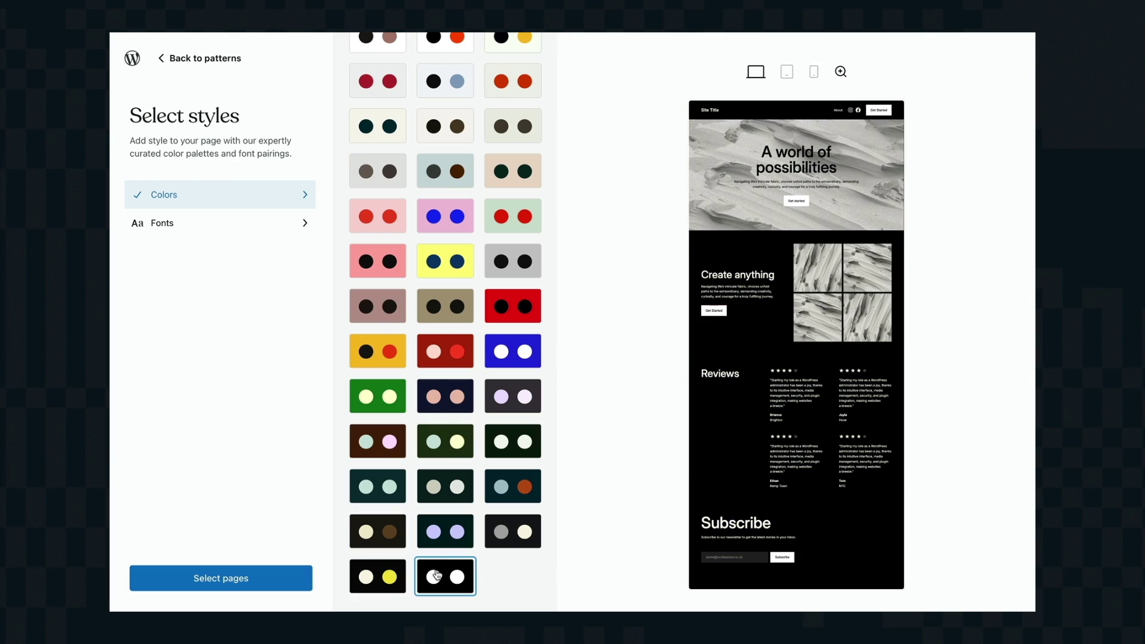
{"action": "left_click", "coordinate": [274, 220]}
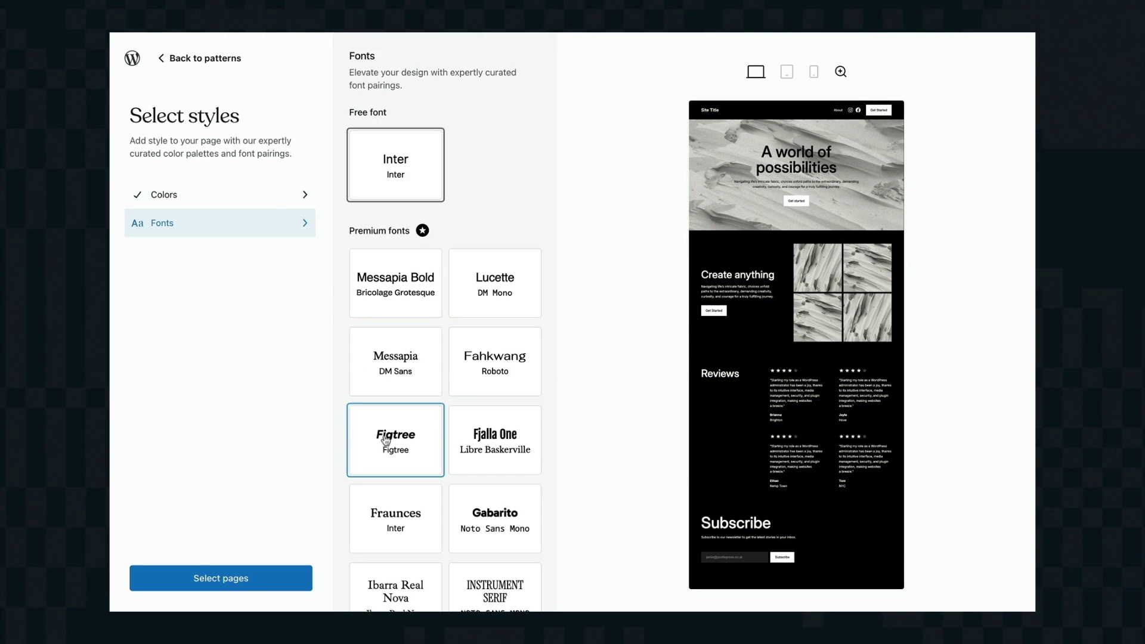
Preview Fjalla One with Libre Baskerville, then apply the Sora font pairing
{"action": "scroll", "coordinate": [383, 447], "scroll_direction": "down", "scroll_amount": 2}
{"action": "left_click", "coordinate": [464, 384]}
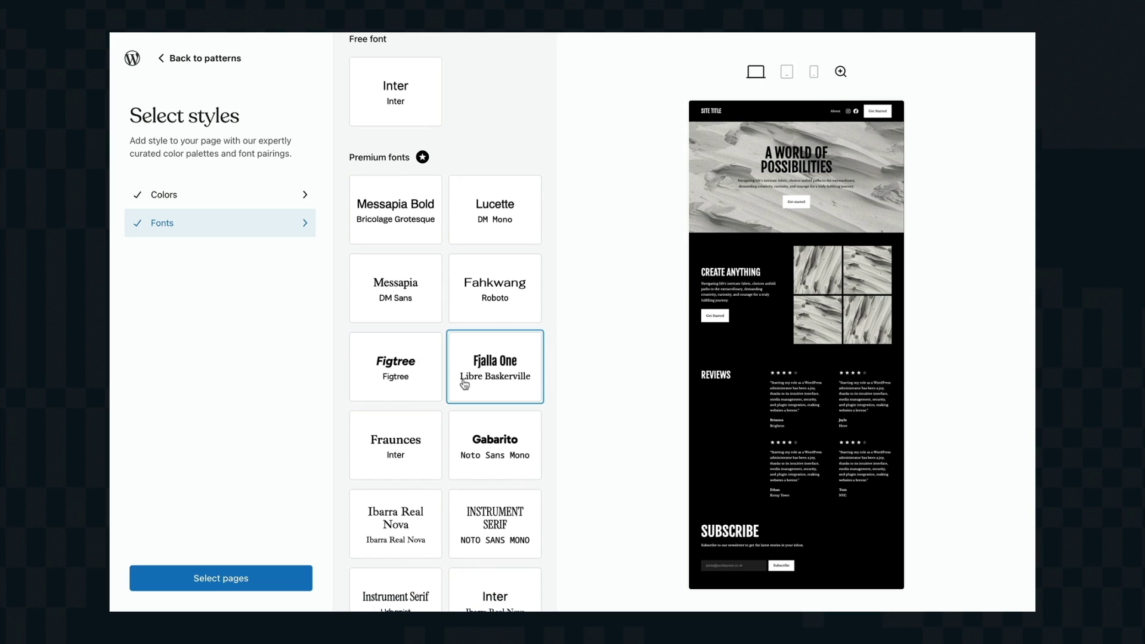
{"action": "scroll", "coordinate": [467, 417], "scroll_direction": "down", "scroll_amount": 5}
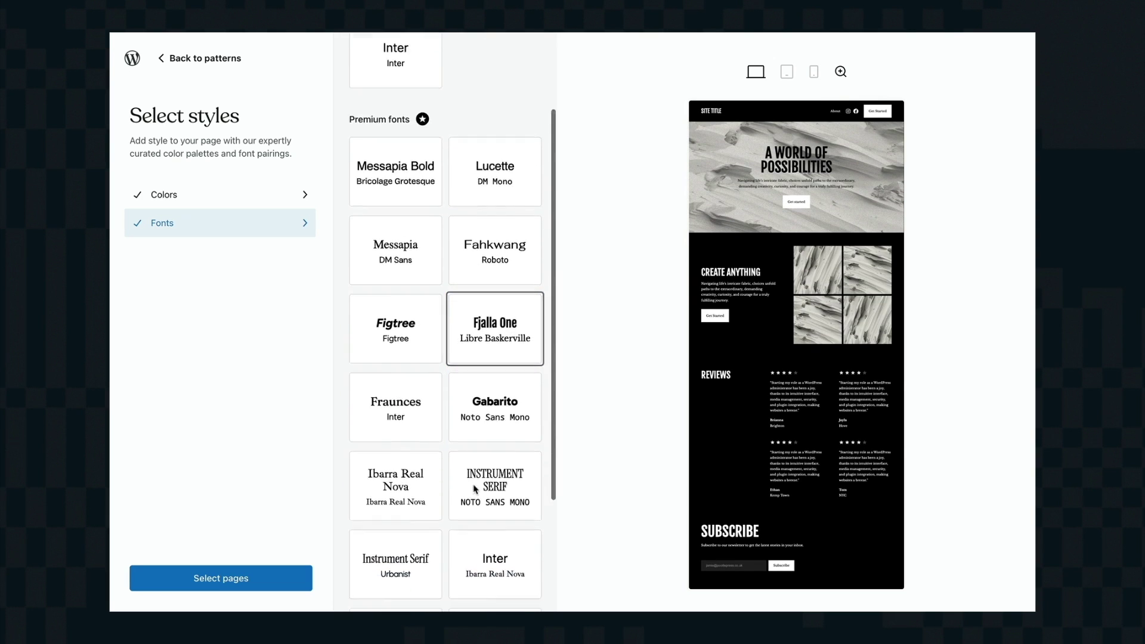
{"action": "left_click", "coordinate": [475, 490]}
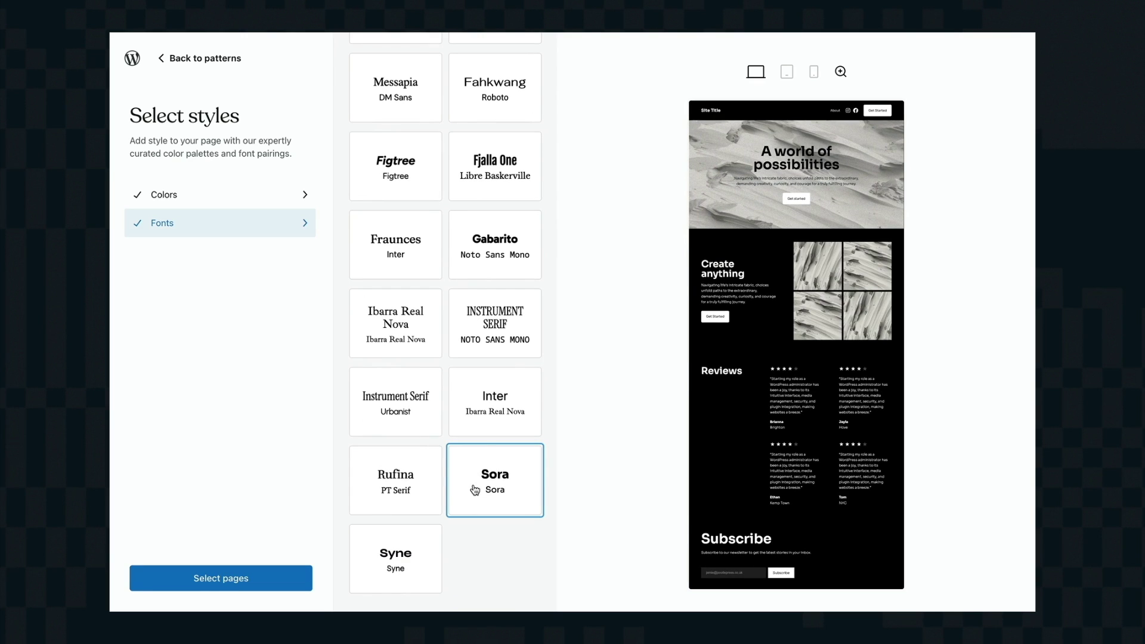
{"action": "left_click", "coordinate": [232, 579]}
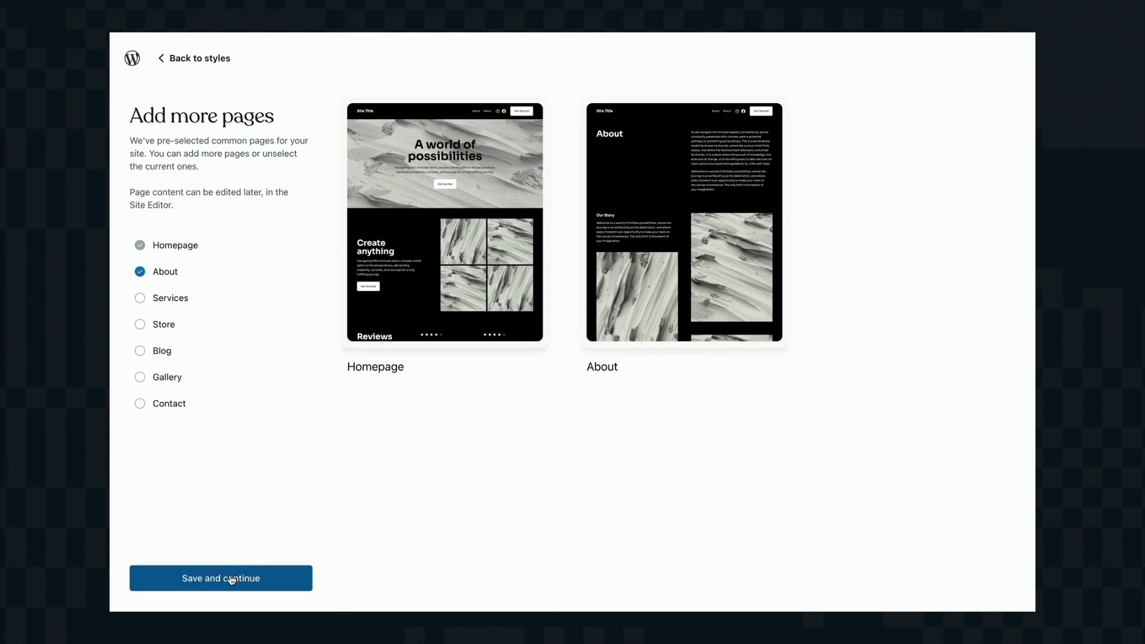
Add Services, Gallery and Contact pages and inspect the enlarged Services page preview
{"action": "left_click", "coordinate": [140, 300]}
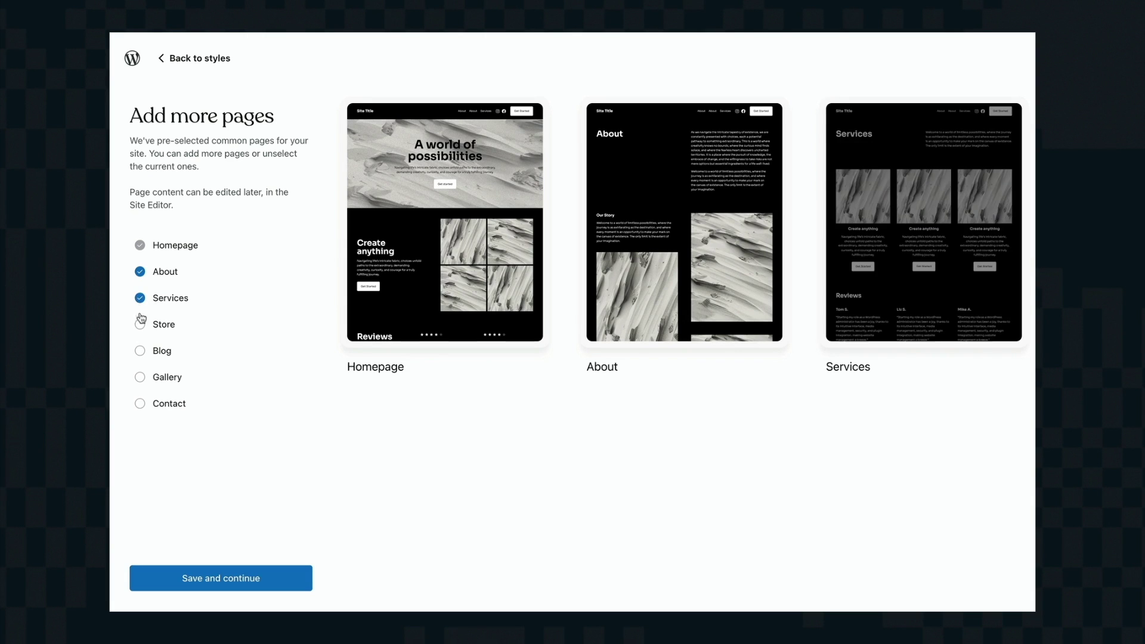
{"action": "left_click", "coordinate": [140, 379]}
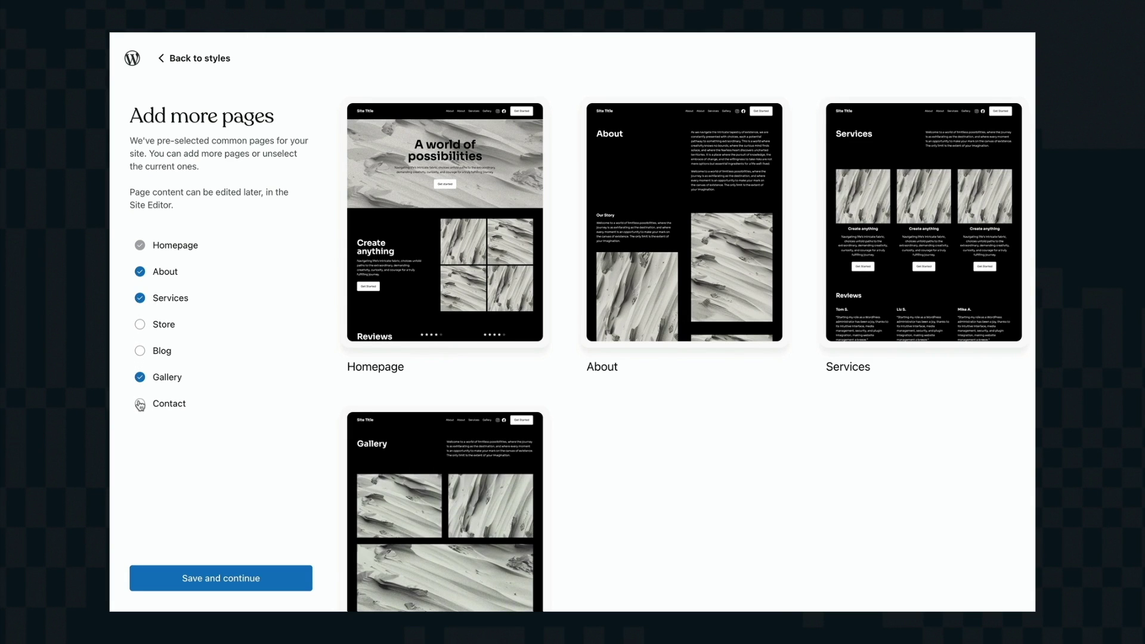
{"action": "left_click", "coordinate": [140, 404]}
{"action": "left_click", "coordinate": [868, 265]}
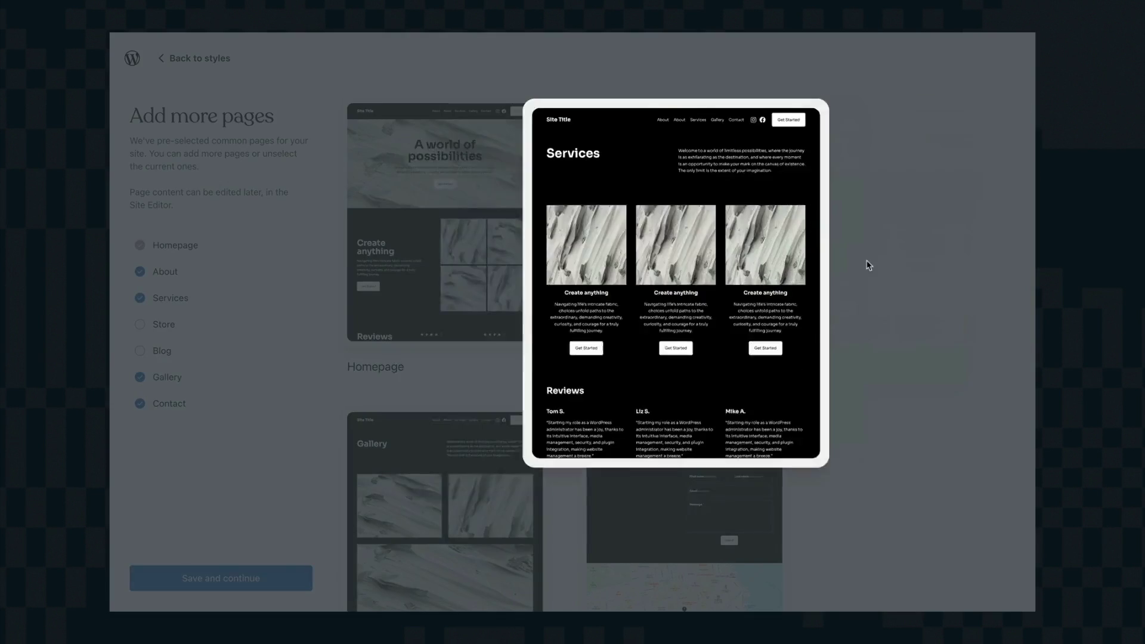
{"action": "scroll", "coordinate": [624, 395], "scroll_direction": "down", "scroll_amount": 5}
{"action": "scroll", "coordinate": [626, 396], "scroll_direction": "up", "scroll_amount": 4}
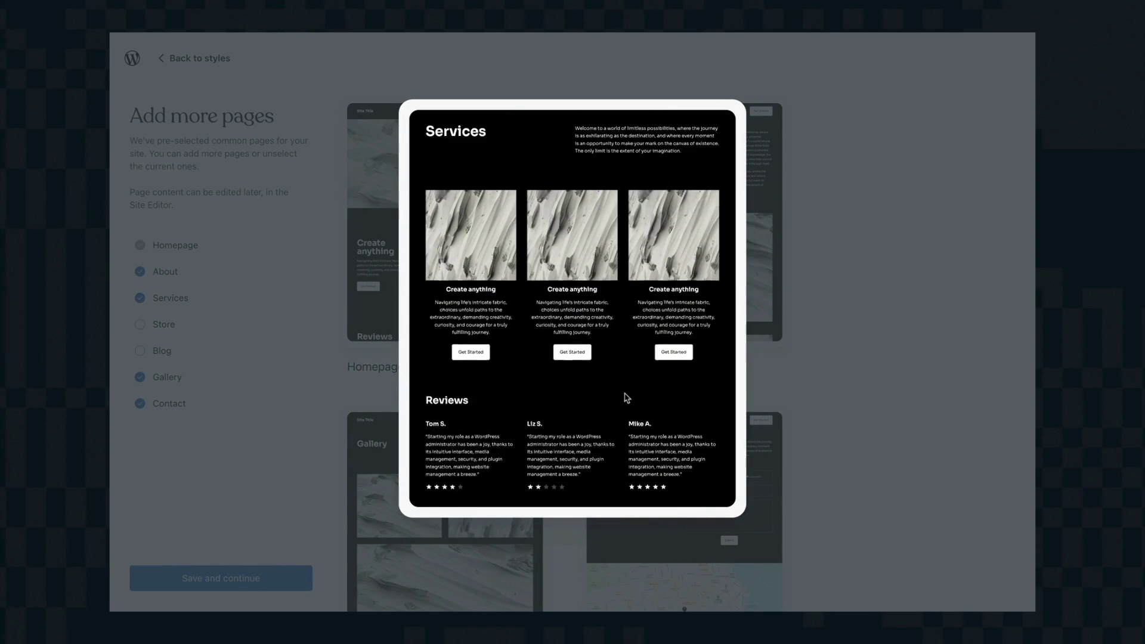
{"action": "scroll", "coordinate": [626, 398], "scroll_direction": "up", "scroll_amount": 1}
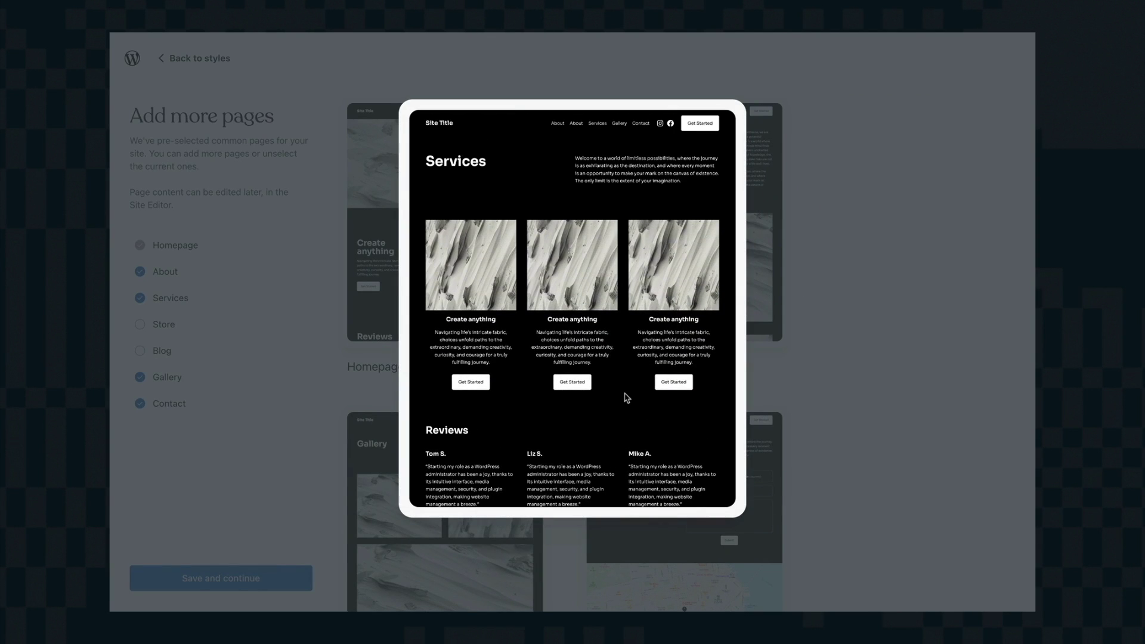
{"action": "left_click", "coordinate": [787, 365]}
Save the page choices, defer the premium plan, and start adding content
{"action": "left_click", "coordinate": [241, 573]}
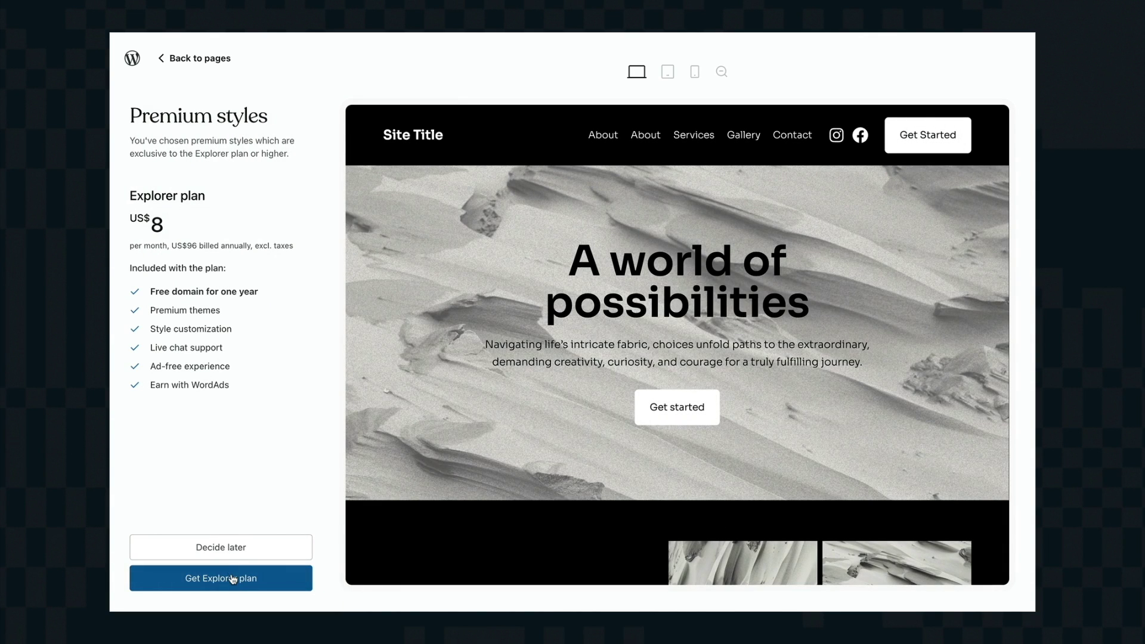
{"action": "left_click", "coordinate": [222, 547]}
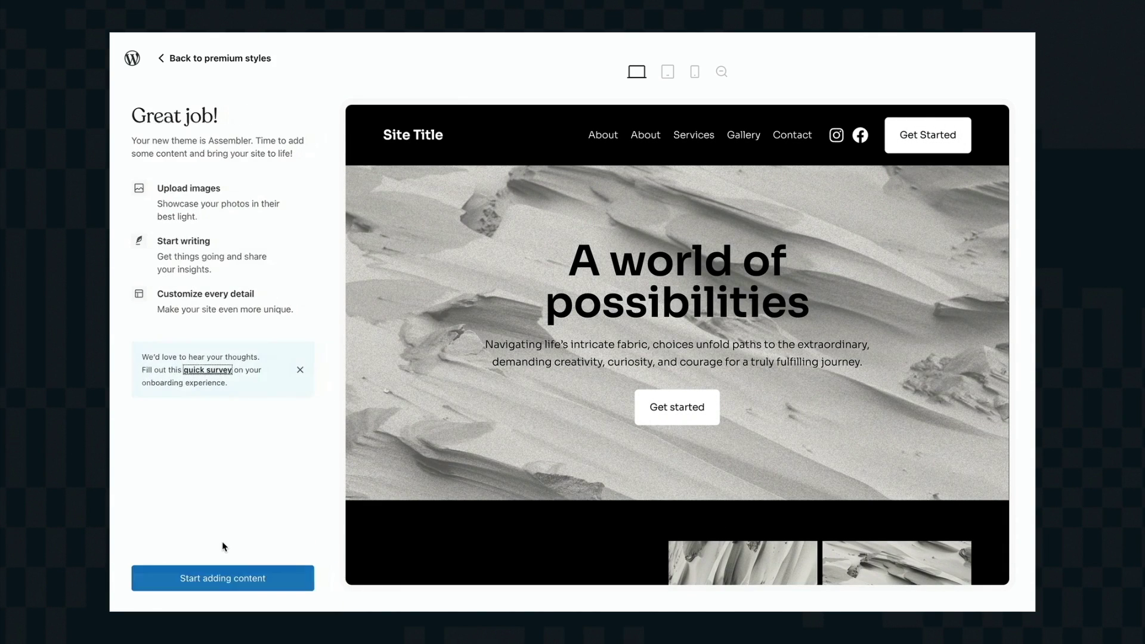
{"action": "left_click", "coordinate": [219, 578]}
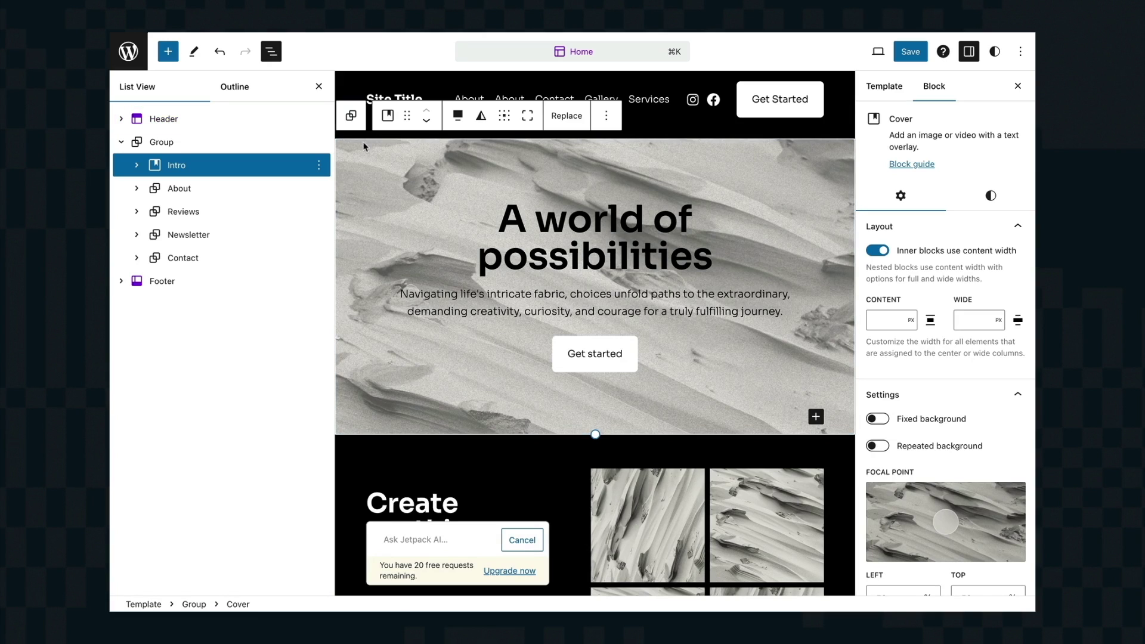
Set a Pexels sunset-over-ocean photo as the hero cover background, then select the top-left grid image
{"action": "left_click", "coordinate": [570, 119]}
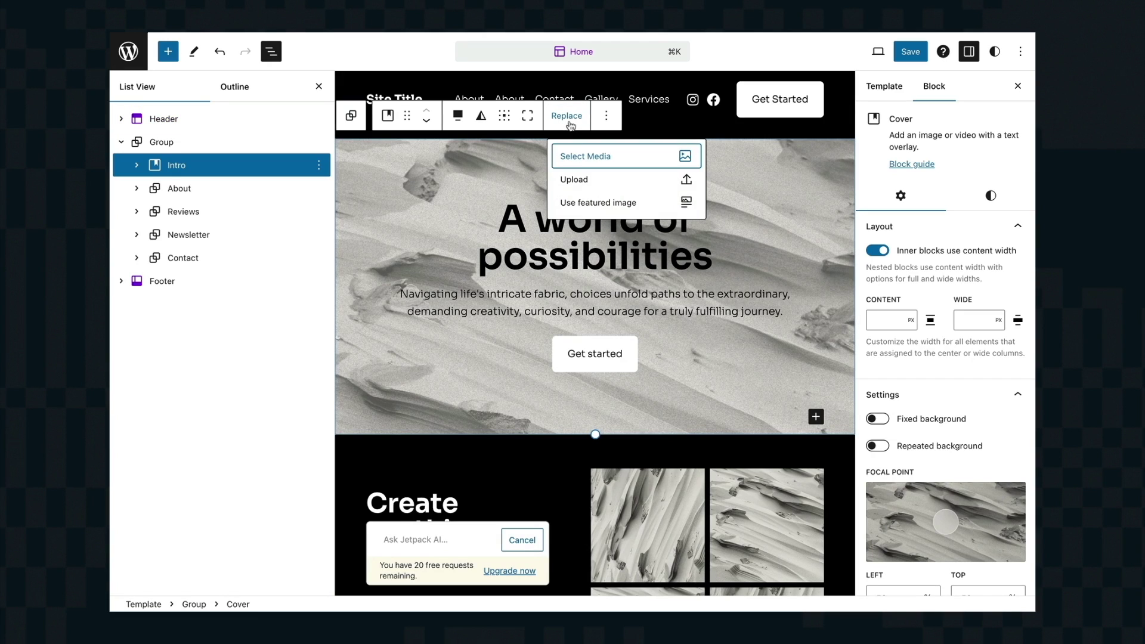
{"action": "left_click", "coordinate": [581, 156]}
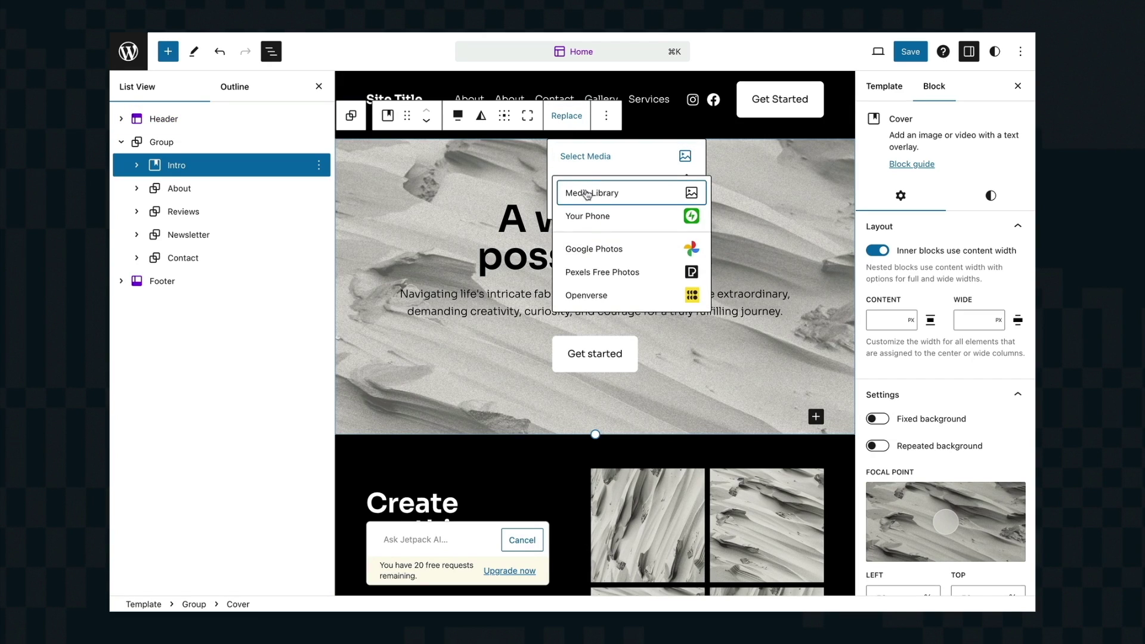
{"action": "left_click", "coordinate": [588, 273]}
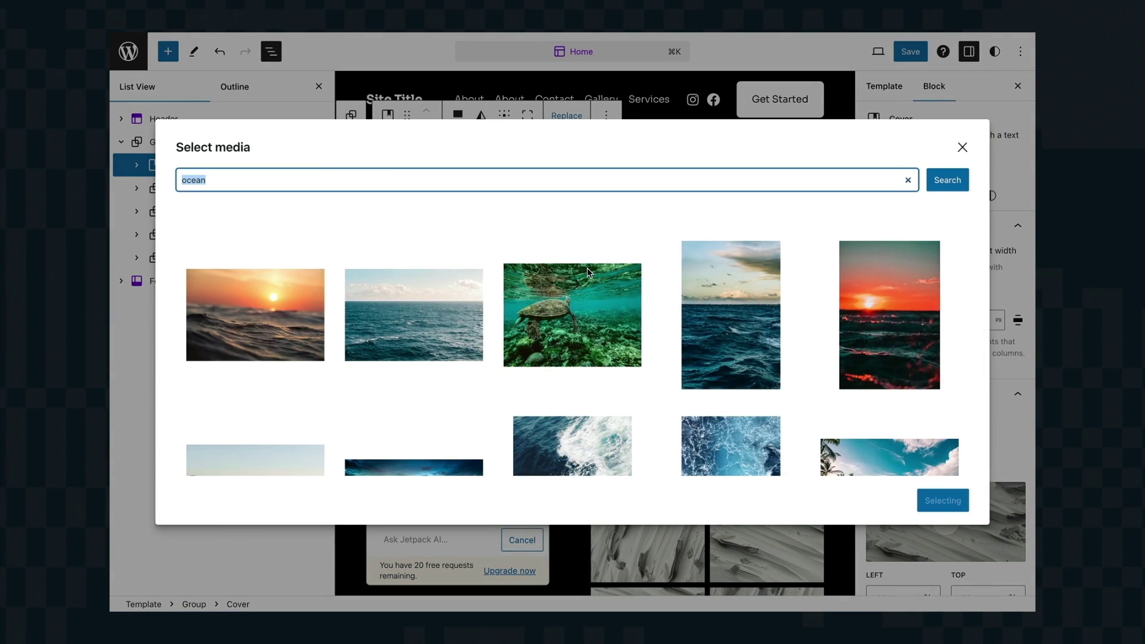
{"action": "left_click", "coordinate": [310, 314]}
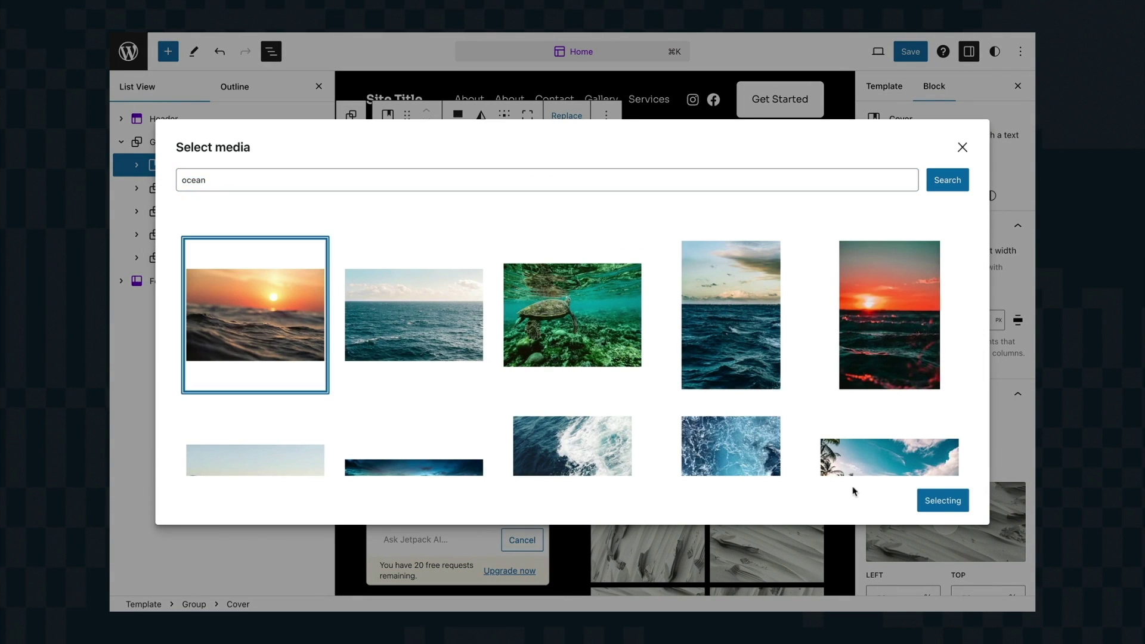
{"action": "left_click", "coordinate": [943, 504]}
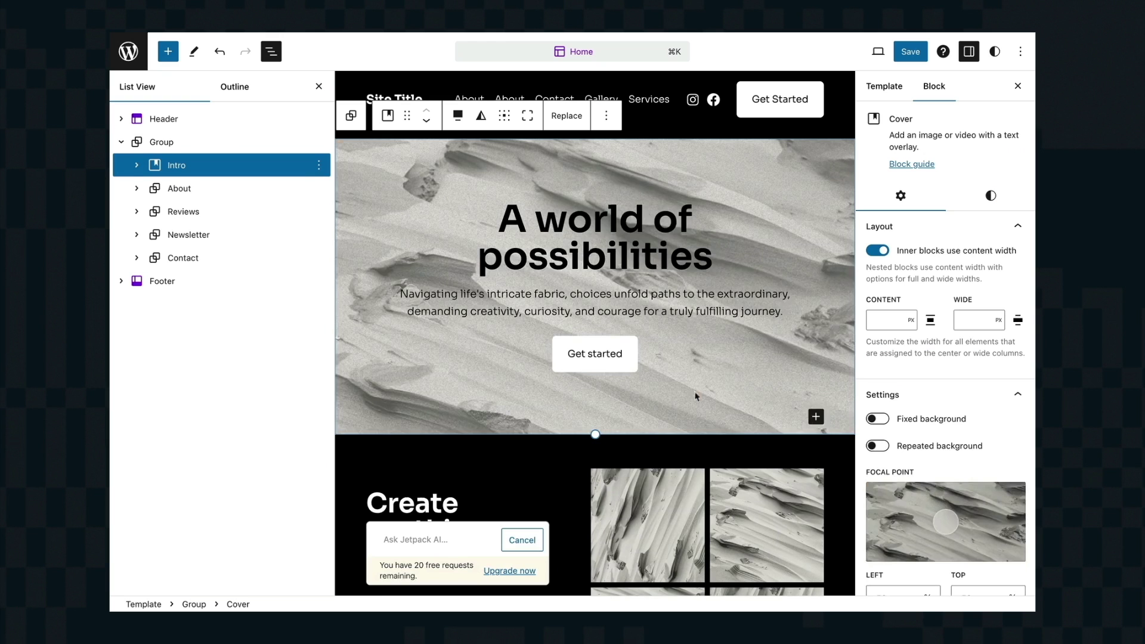
{"action": "scroll", "coordinate": [683, 388], "scroll_direction": "down", "scroll_amount": 4}
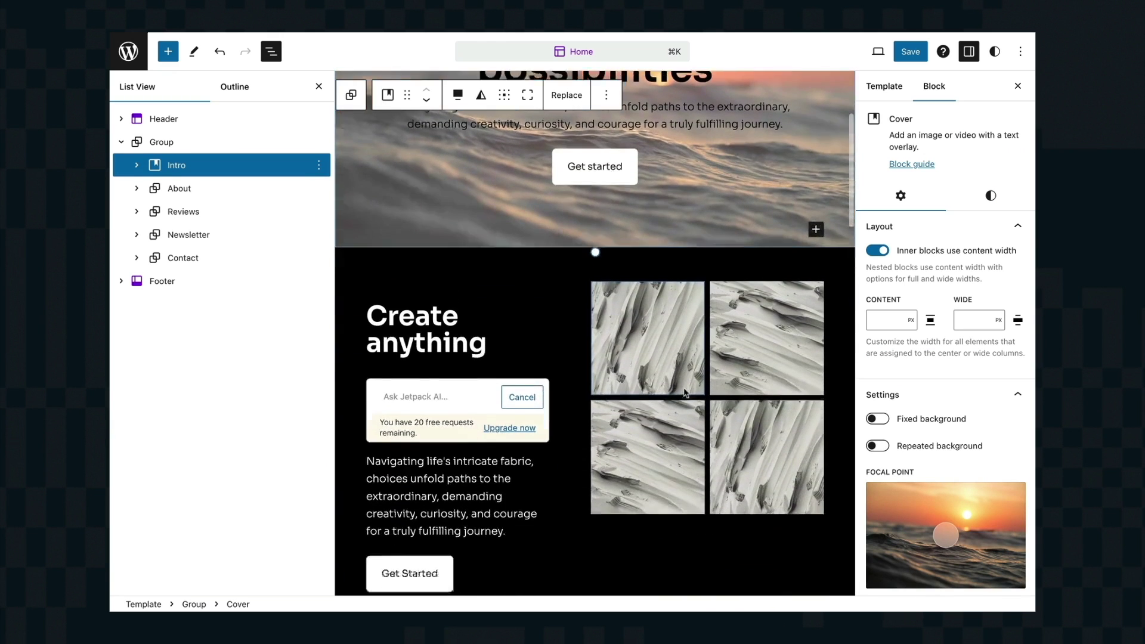
{"action": "left_click", "coordinate": [669, 351]}
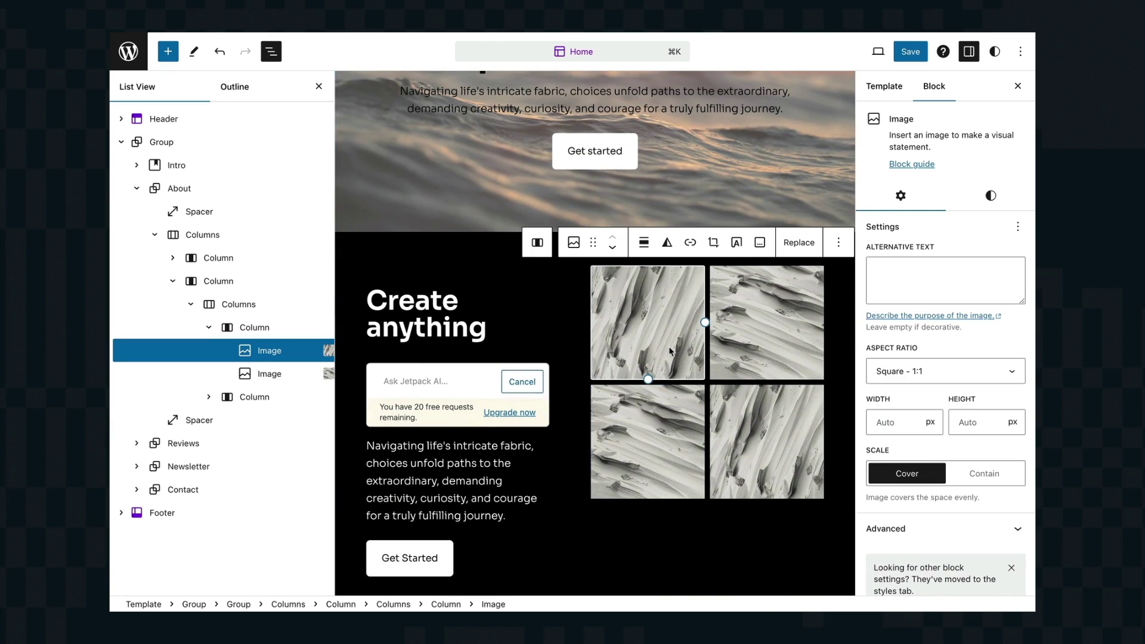
Browse Pexels for a clouds replacement image, then bring up the heading's AI Assistant options
{"action": "left_click", "coordinate": [789, 247]}
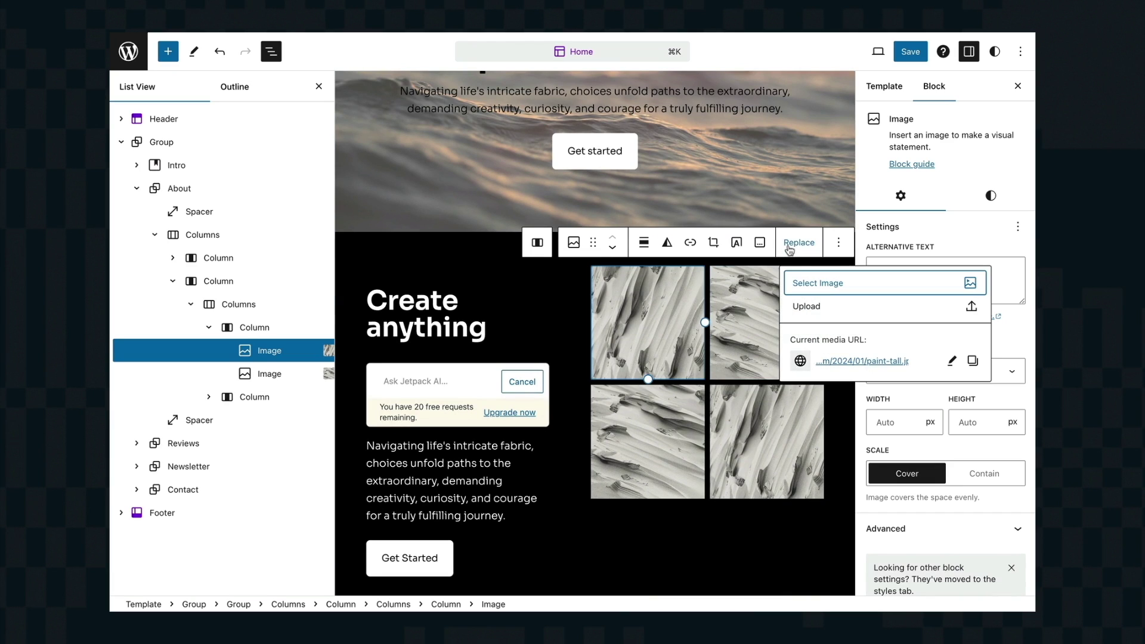
{"action": "left_click", "coordinate": [802, 285]}
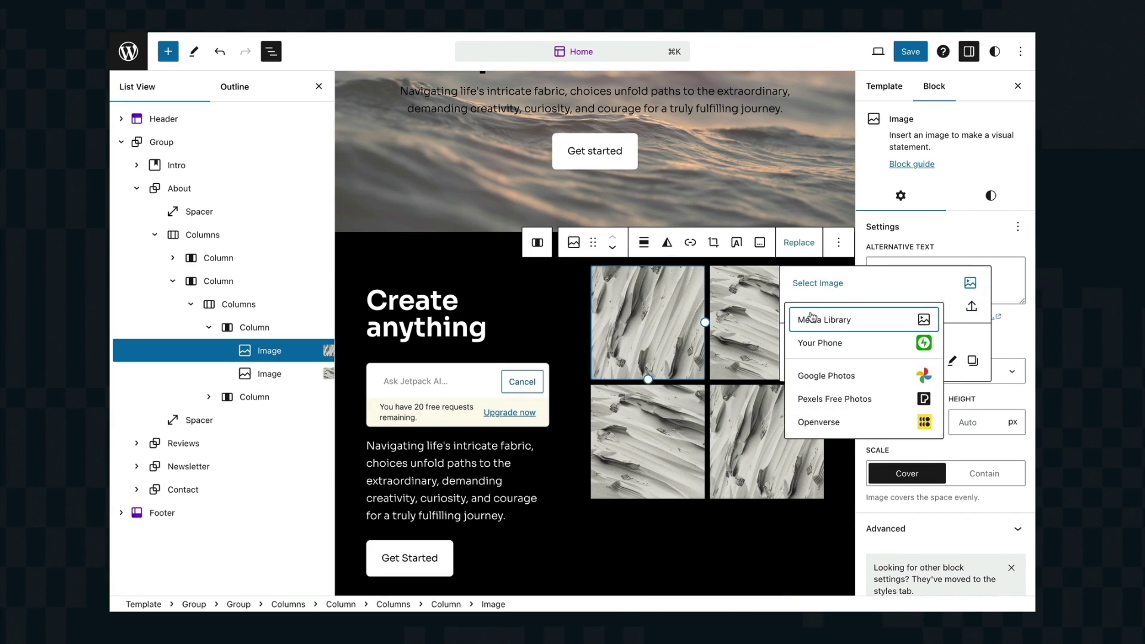
{"action": "left_click", "coordinate": [812, 399]}
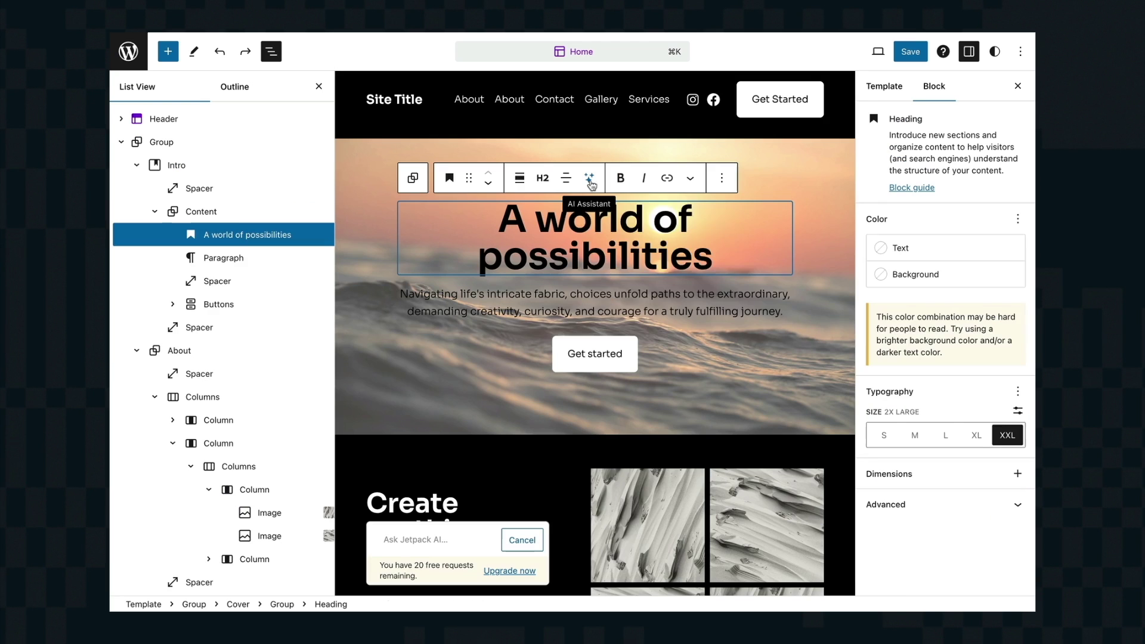
{"action": "left_click", "coordinate": [589, 179]}
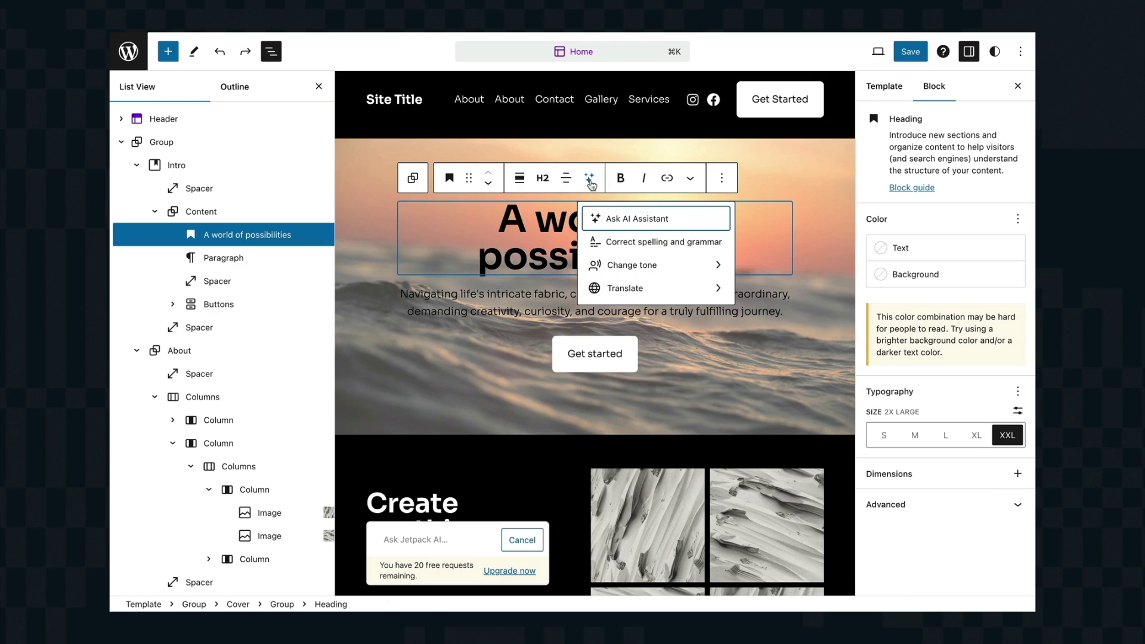
Have AI rewrite the heading informally to 'So Many Cool Things to Explore!'
{"action": "left_click", "coordinate": [615, 265]}
{"action": "left_click", "coordinate": [618, 346]}
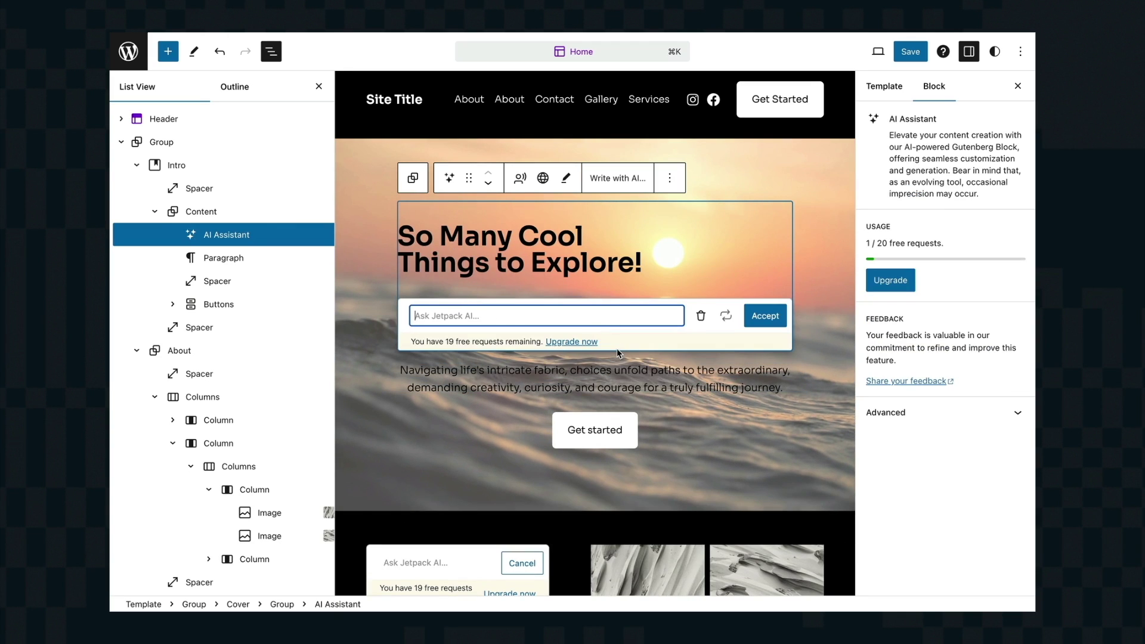
{"action": "left_click", "coordinate": [653, 388]}
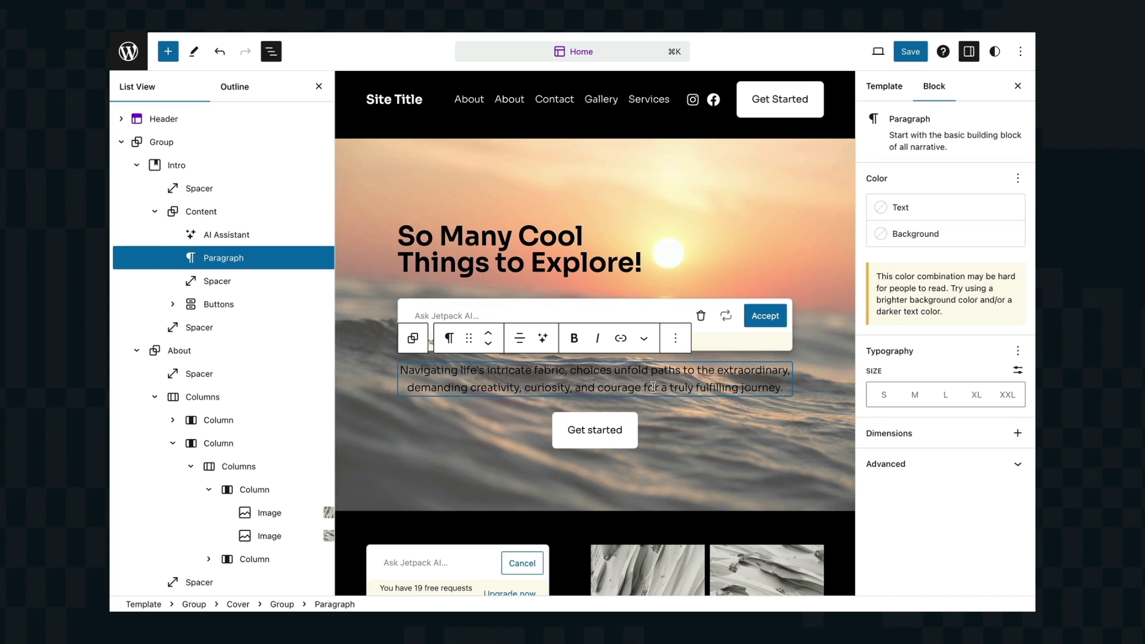
{"action": "scroll", "coordinate": [662, 411], "scroll_direction": "down", "scroll_amount": 5}
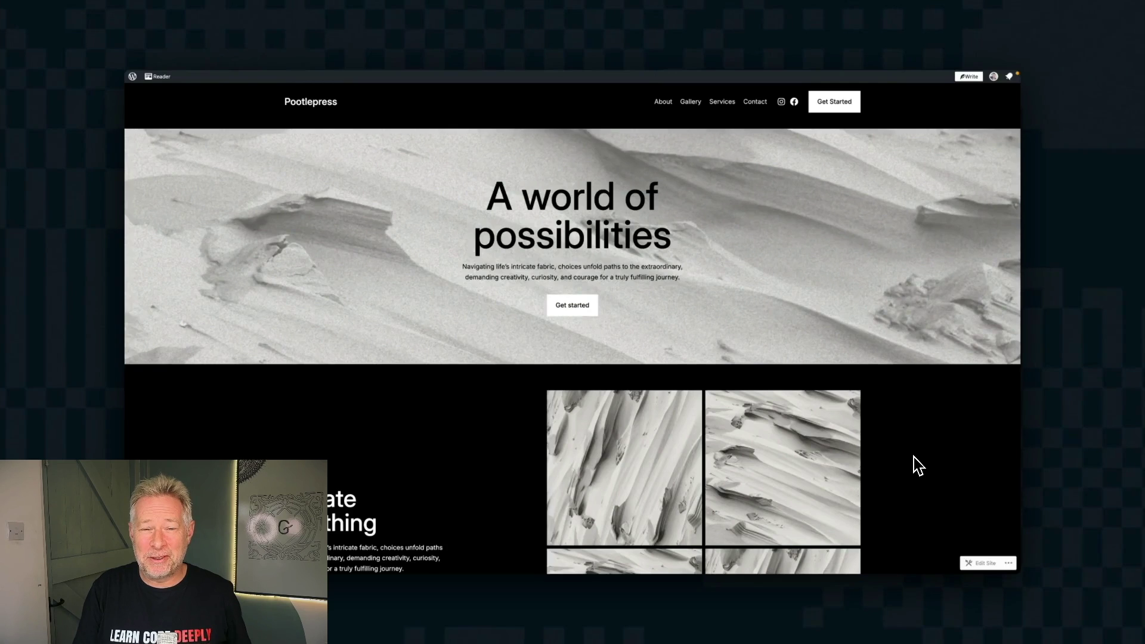
Scroll the live Pootlepress homepage past the image grid, Free/Basic/Premium plans, reviews and contact map, then back up
{"action": "scroll", "coordinate": [913, 457], "scroll_direction": "down", "scroll_amount": 4}
{"action": "scroll", "coordinate": [914, 457], "scroll_direction": "down", "scroll_amount": 6}
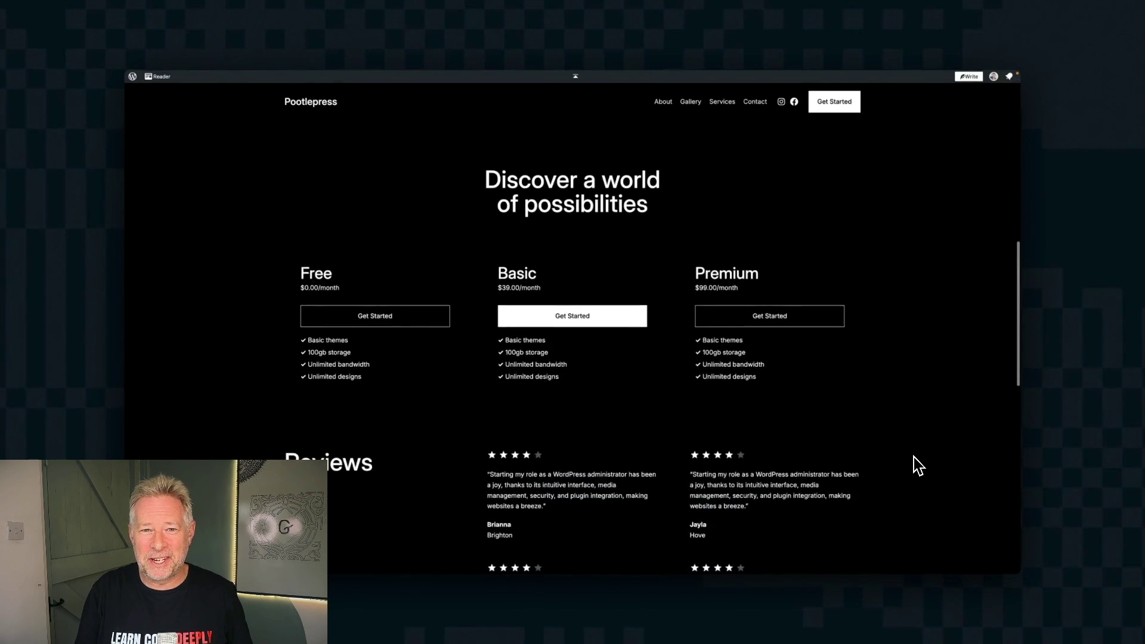
{"action": "scroll", "coordinate": [914, 457], "scroll_direction": "down", "scroll_amount": 5}
{"action": "scroll", "coordinate": [917, 465], "scroll_direction": "down", "scroll_amount": 6}
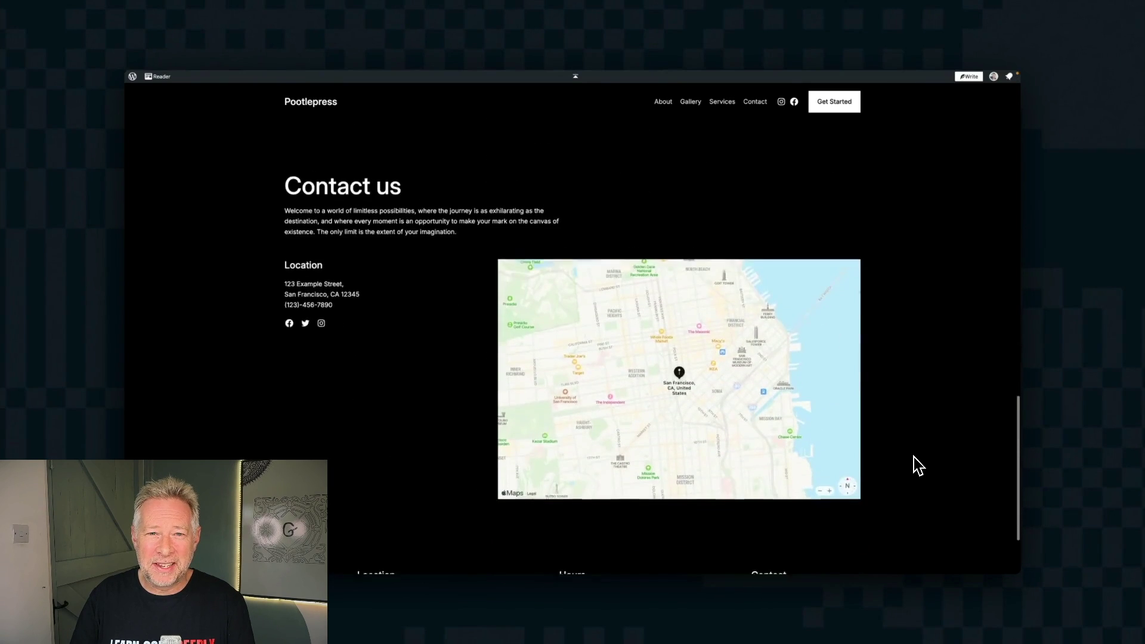
{"action": "scroll", "coordinate": [918, 466], "scroll_direction": "up", "scroll_amount": 15}
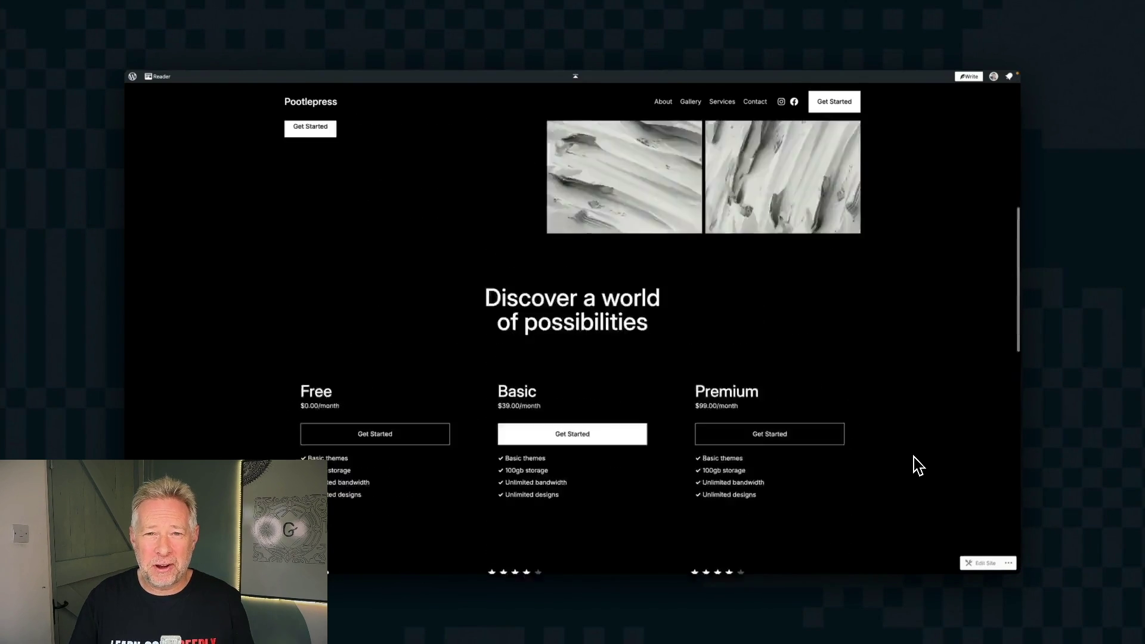